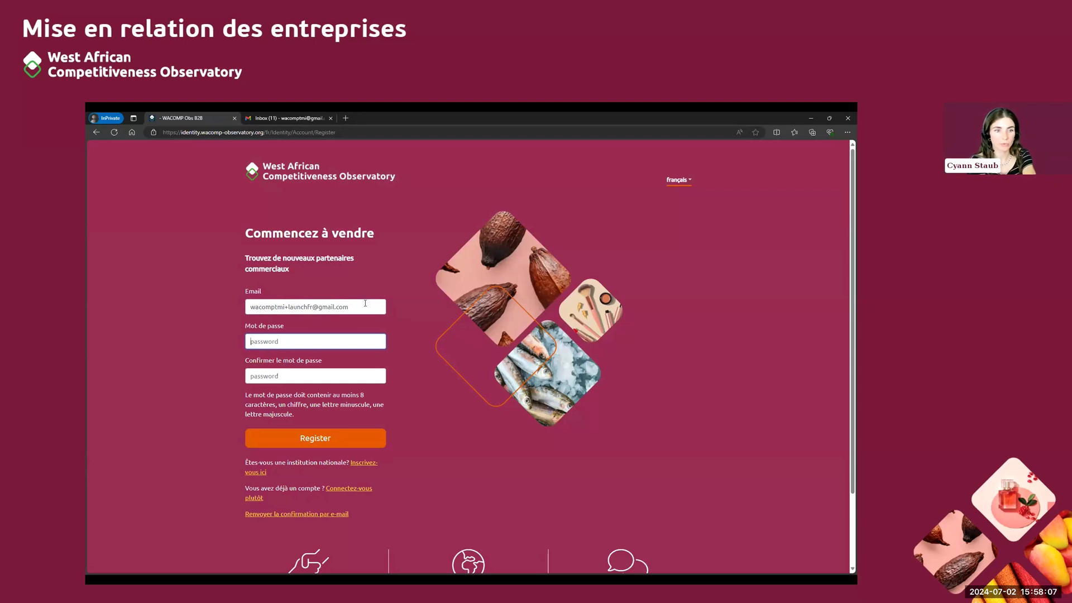
Enter and confirm the account password in the seller sign-up form, and submit the registration
{"action": "type", "text": "W"}
{"action": "key", "text": "BackSpace"}
{"action": "type", "text": "••••"}
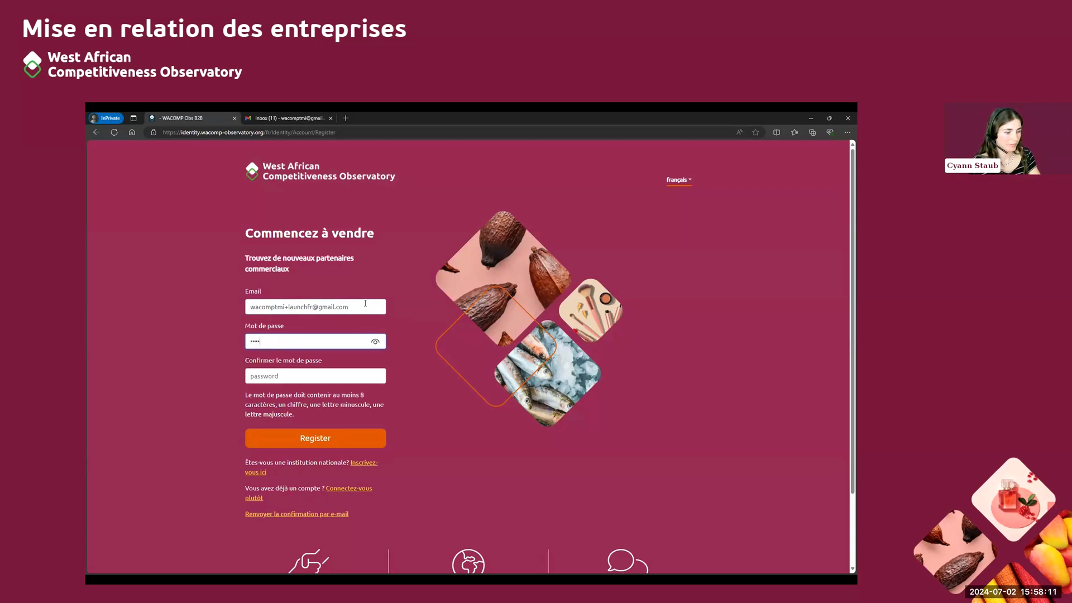
{"action": "type", "text": "••••••••"}
{"action": "key", "text": "Tab"}
{"action": "type", "text": "•••••••••"}
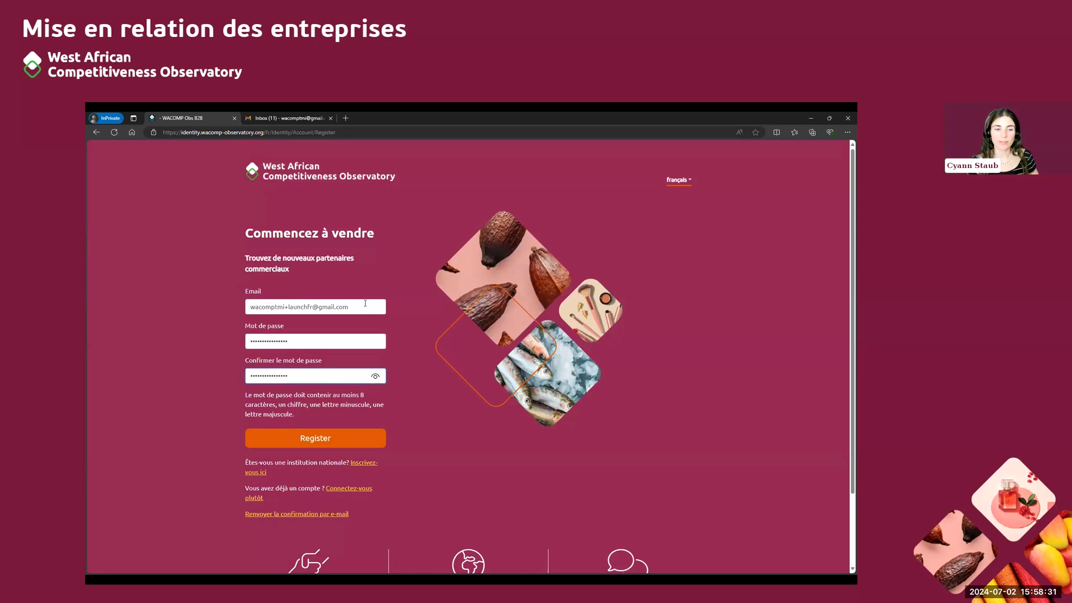
{"action": "left_click", "coordinate": [345, 441]}
{"action": "left_click", "coordinate": [345, 441]}
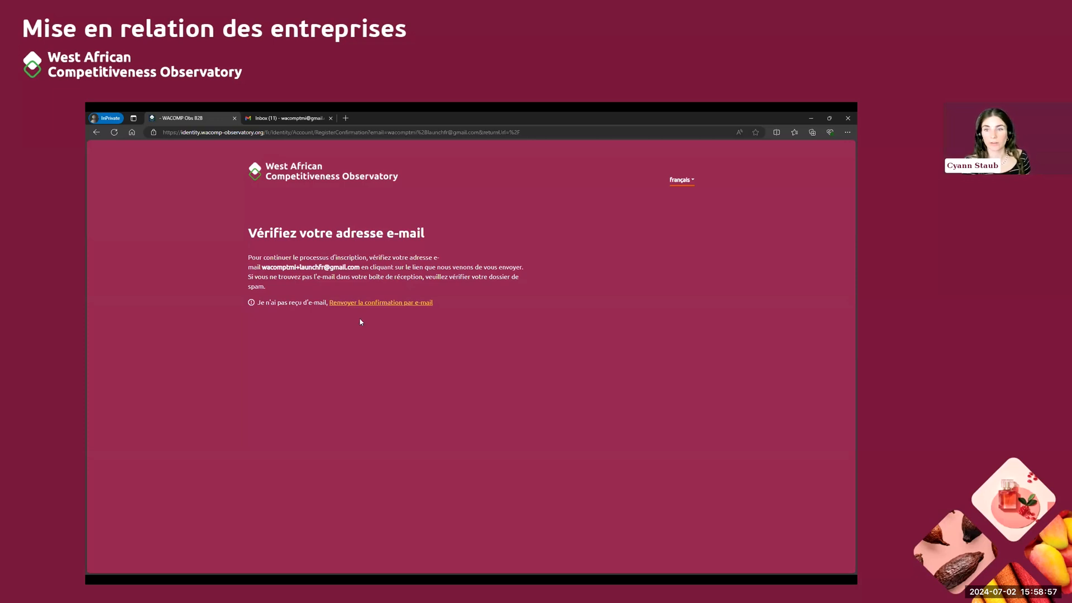
Switch to the Gmail inbox, reload it and open the Spam folder to find the confirmation e-mail
{"action": "left_click", "coordinate": [277, 119]}
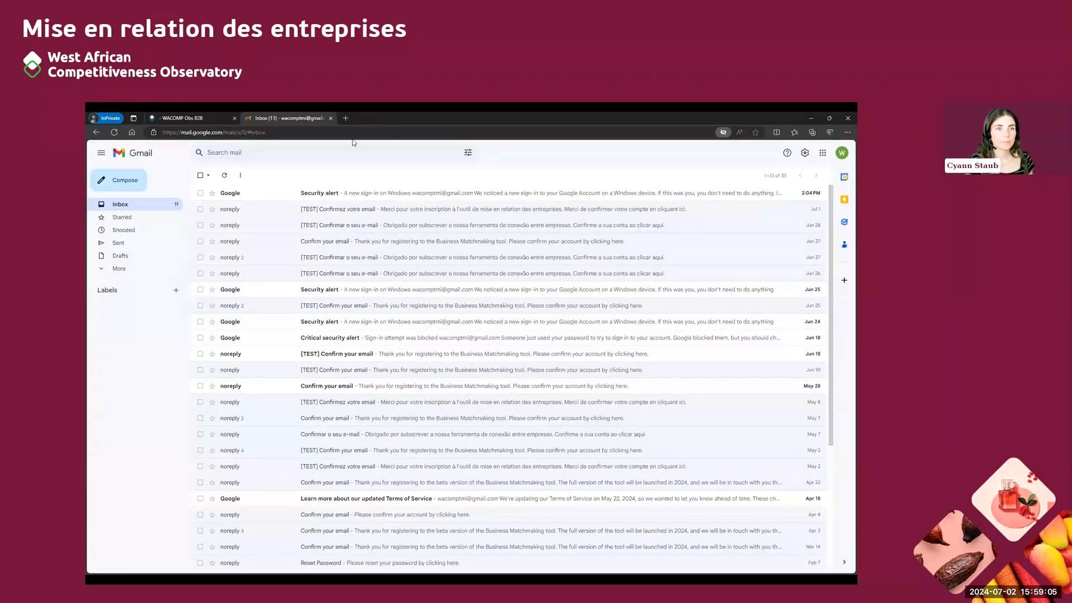
{"action": "left_click", "coordinate": [293, 133]}
{"action": "key", "text": "Return"}
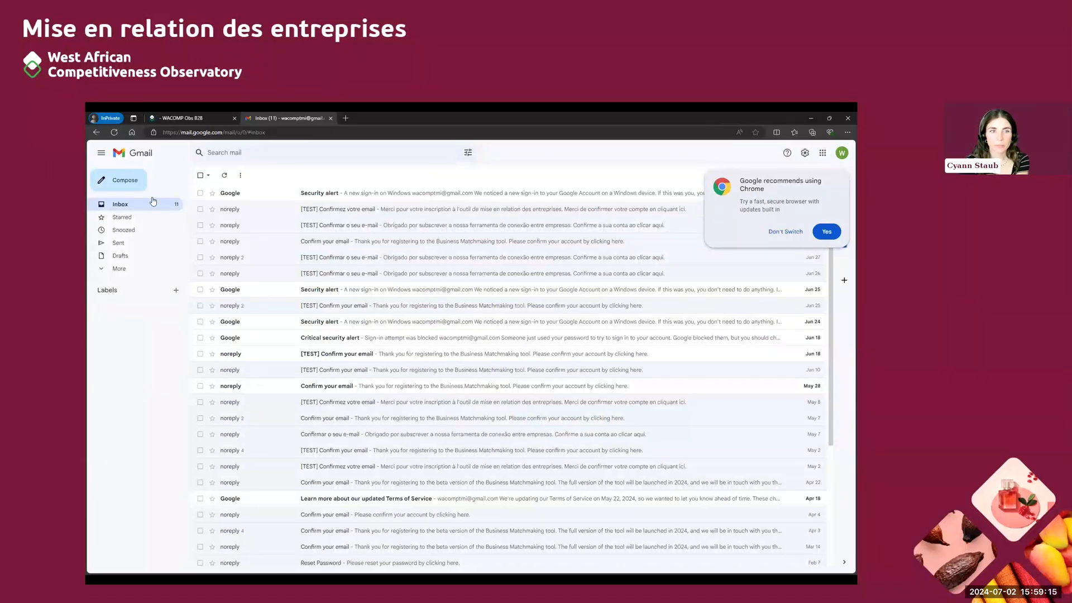
{"action": "left_click", "coordinate": [101, 270]}
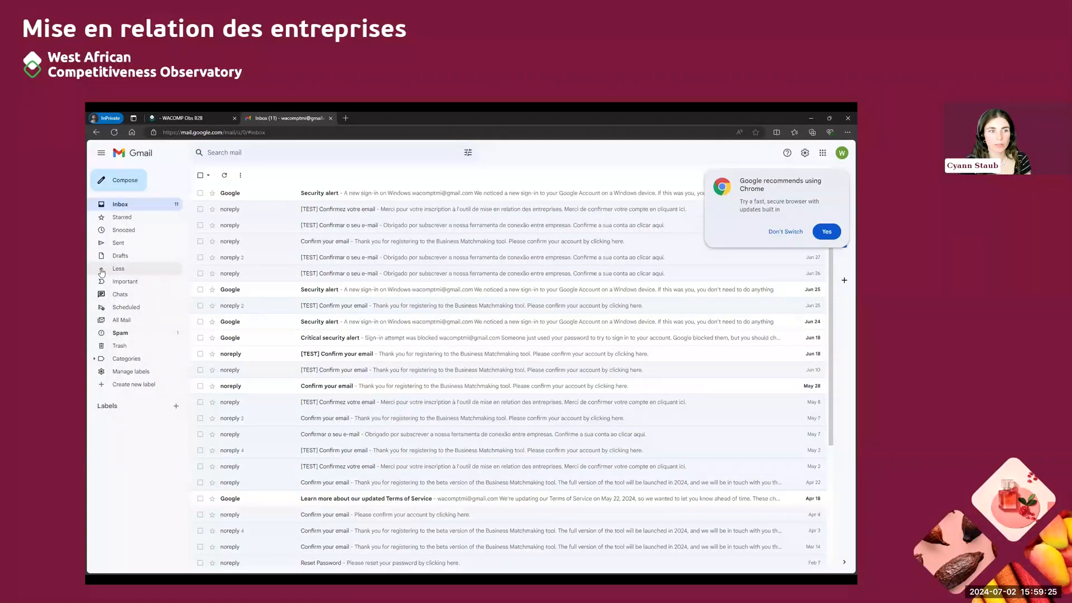
{"action": "left_click", "coordinate": [130, 332]}
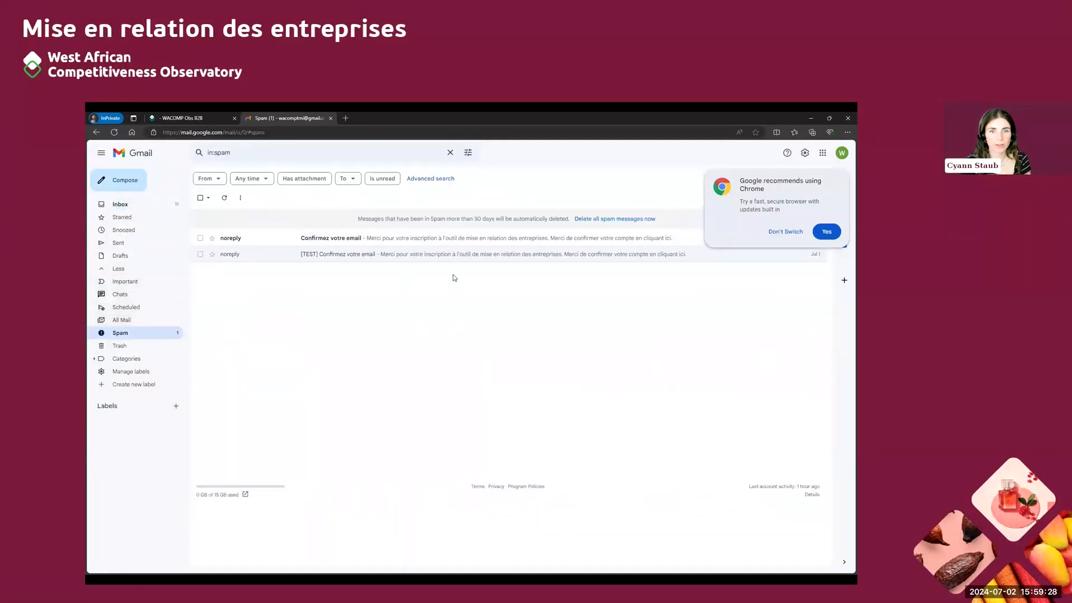
Open the "Confirmez votre email" message and follow its link to confirm the account
{"action": "left_click", "coordinate": [428, 239]}
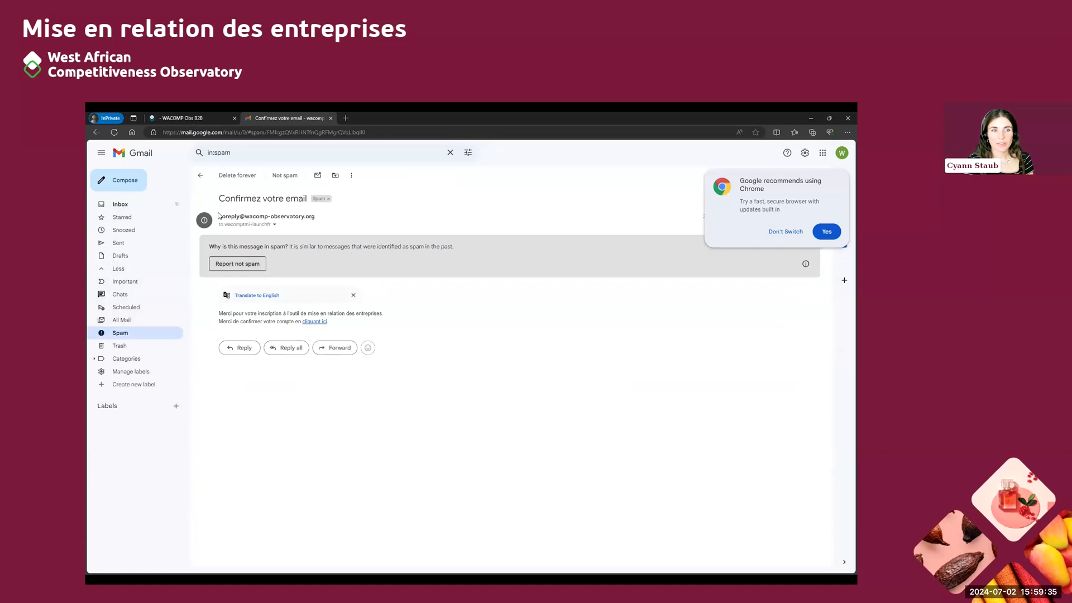
{"action": "mouse_move", "coordinate": [266, 217]}
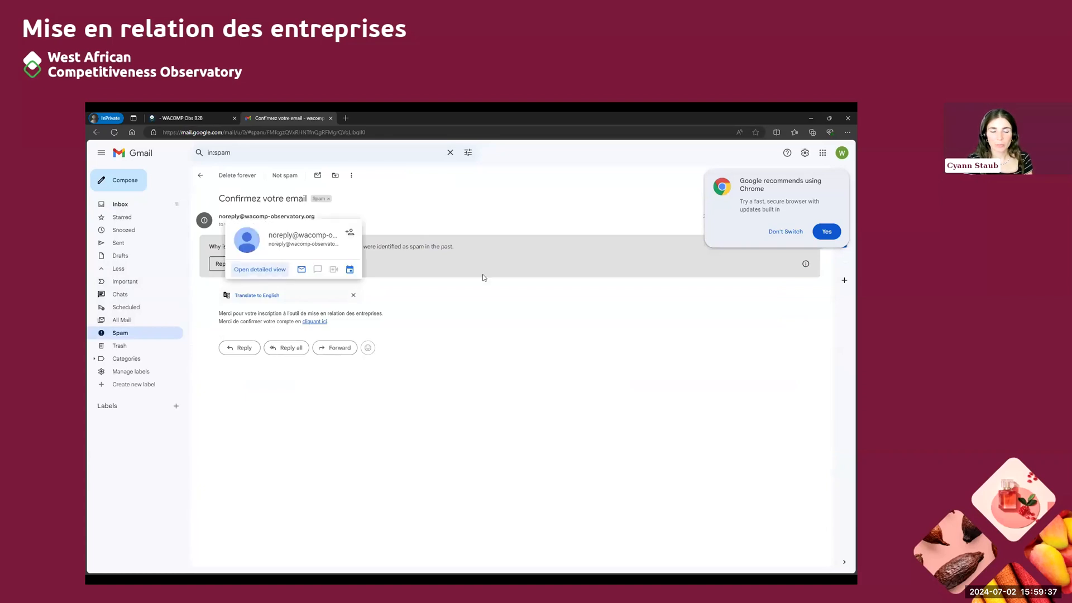
{"action": "left_click", "coordinate": [315, 322]}
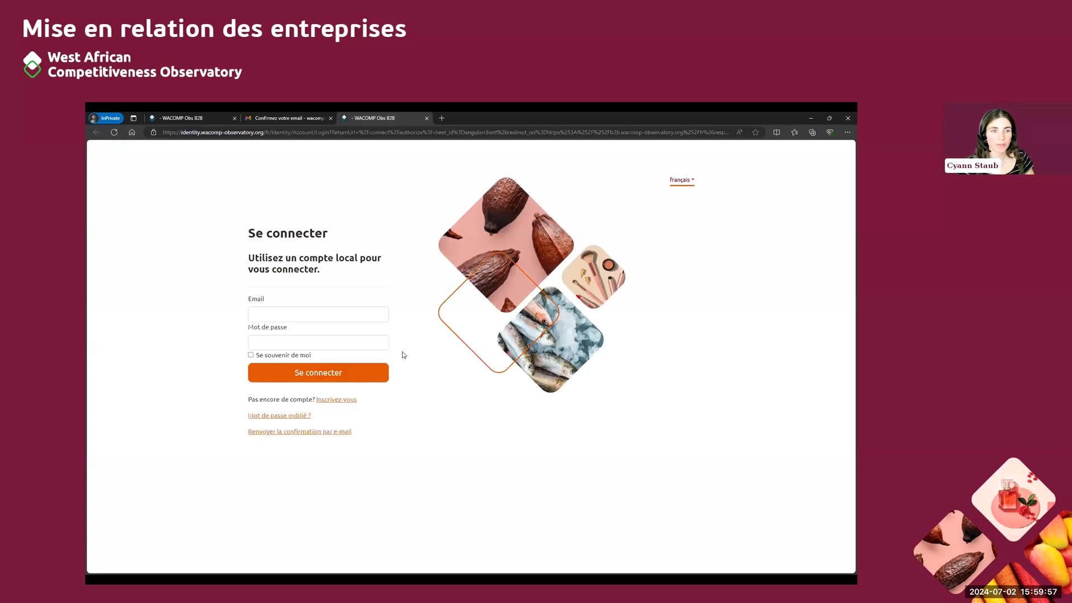
Enter the registered e-mail address in the login form
{"action": "left_click", "coordinate": [373, 315]}
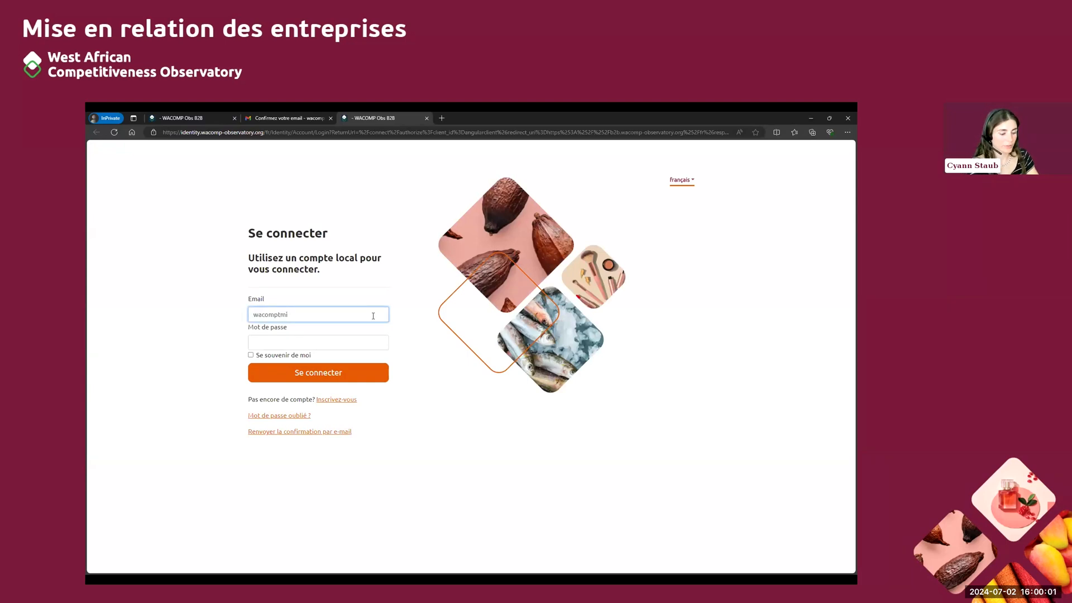
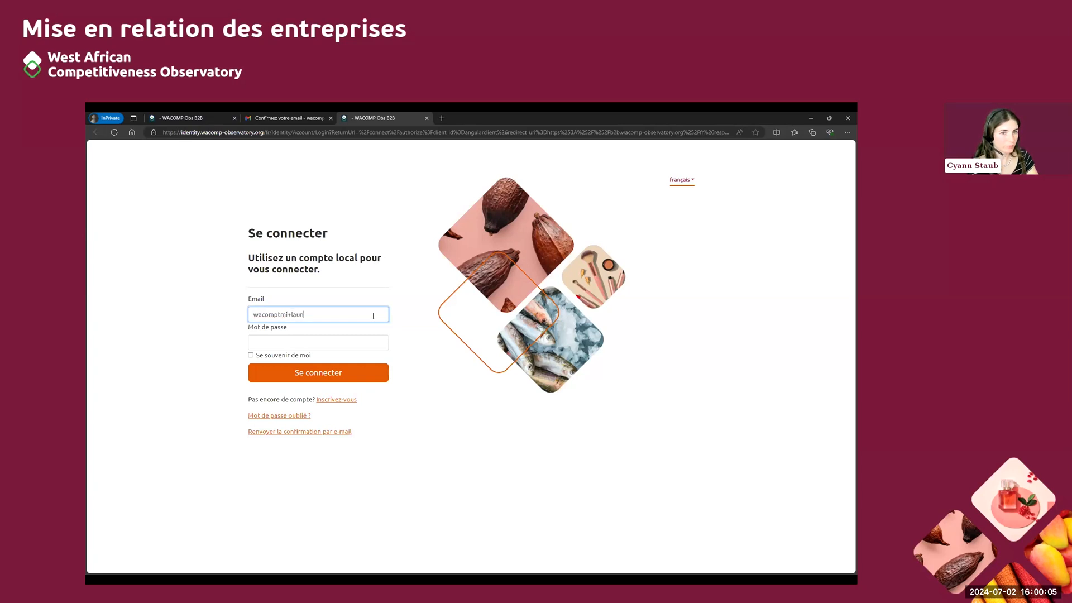
Sign in with the account password and accept the terms of the WACOMP business matchmaking tool
{"action": "key", "text": "Tab"}
{"action": "type", "text": "****"}
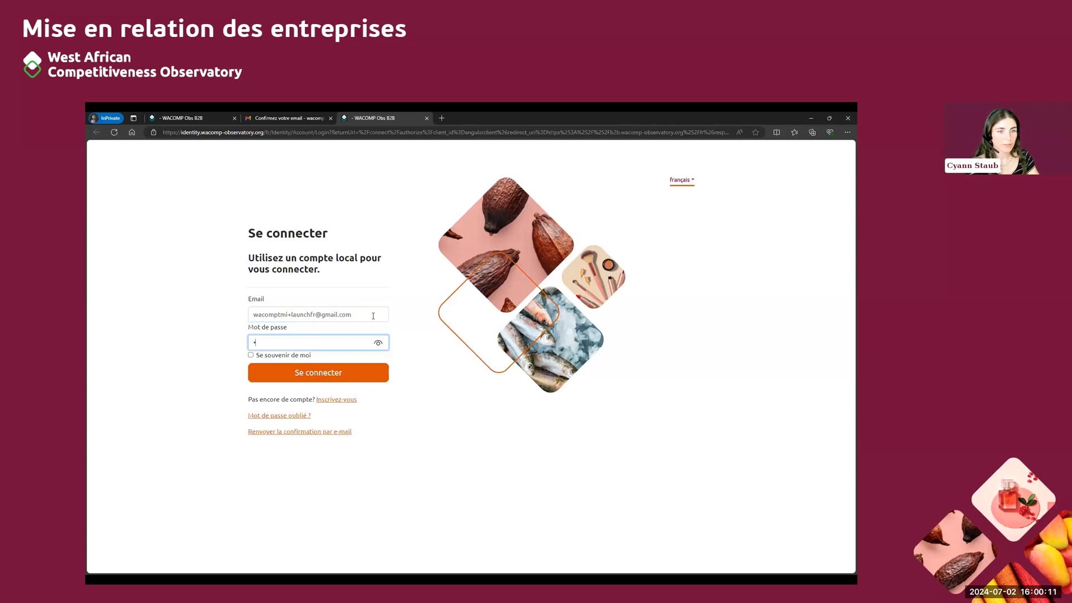
{"action": "type", "text": "************"}
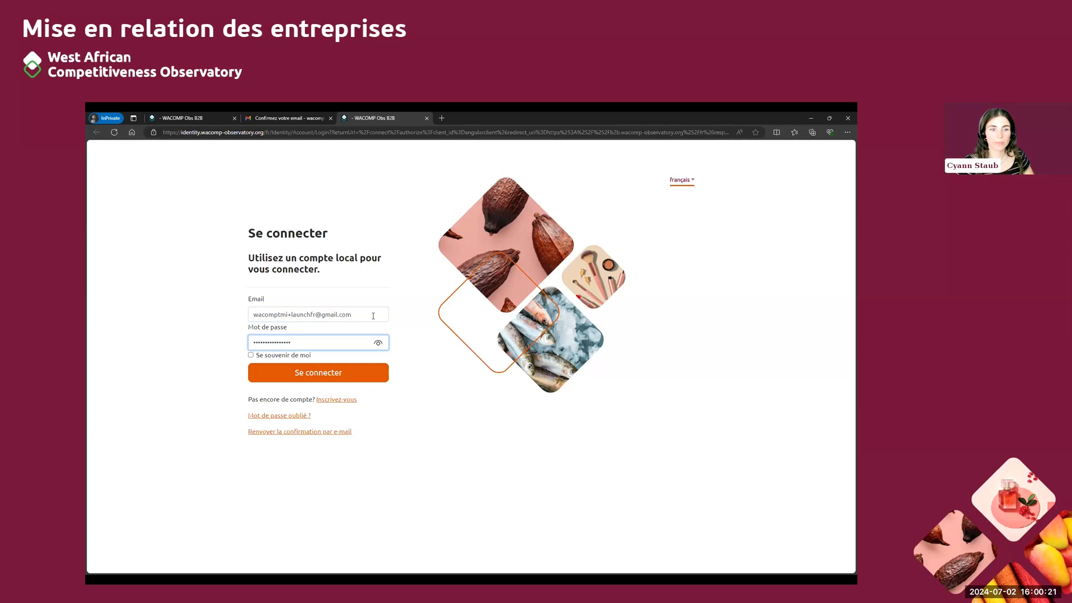
{"action": "left_click", "coordinate": [420, 344]}
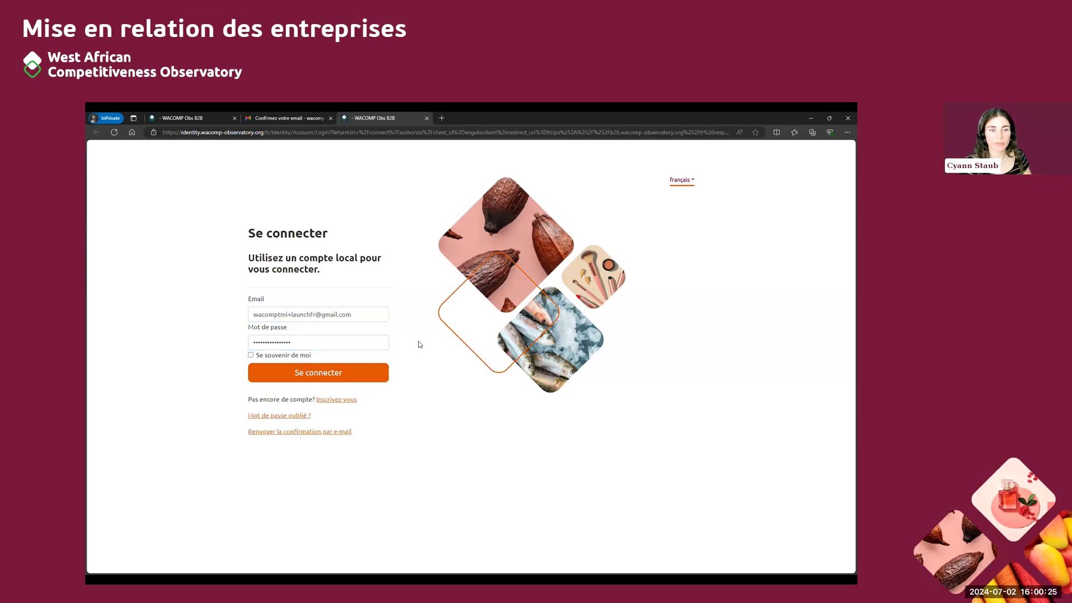
{"action": "left_click", "coordinate": [337, 379]}
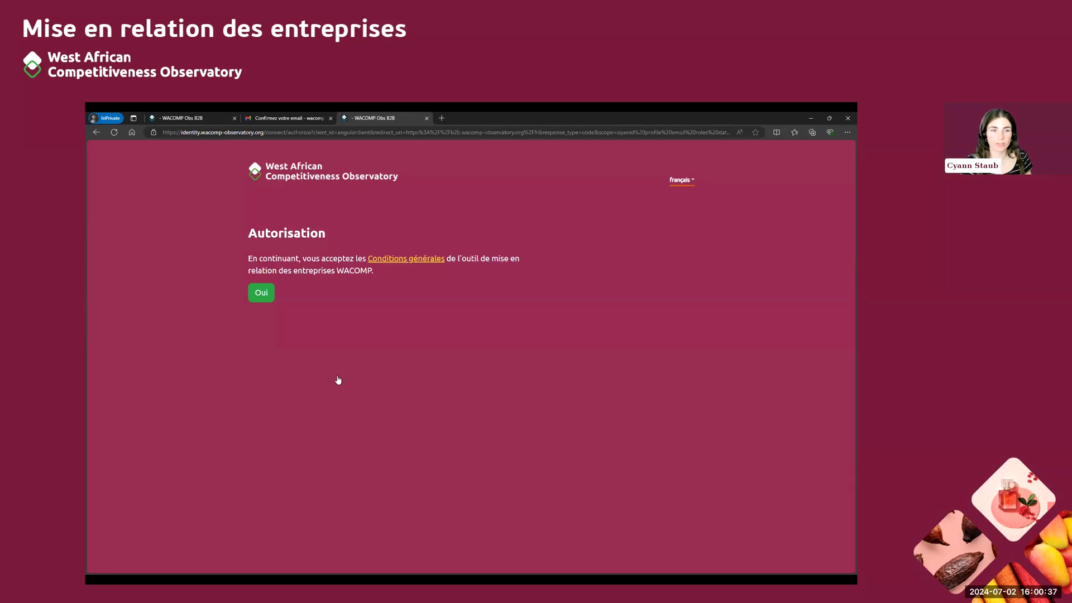
{"action": "left_click", "coordinate": [261, 294]}
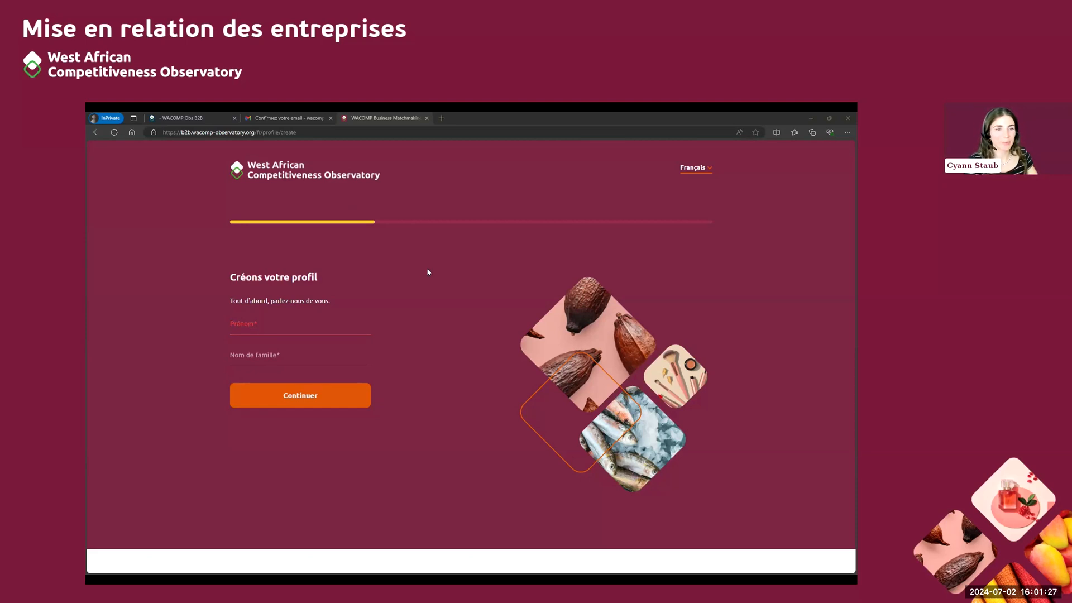
Fill in the profile owner's first and last name and continue to the company details
{"action": "left_click", "coordinate": [331, 328]}
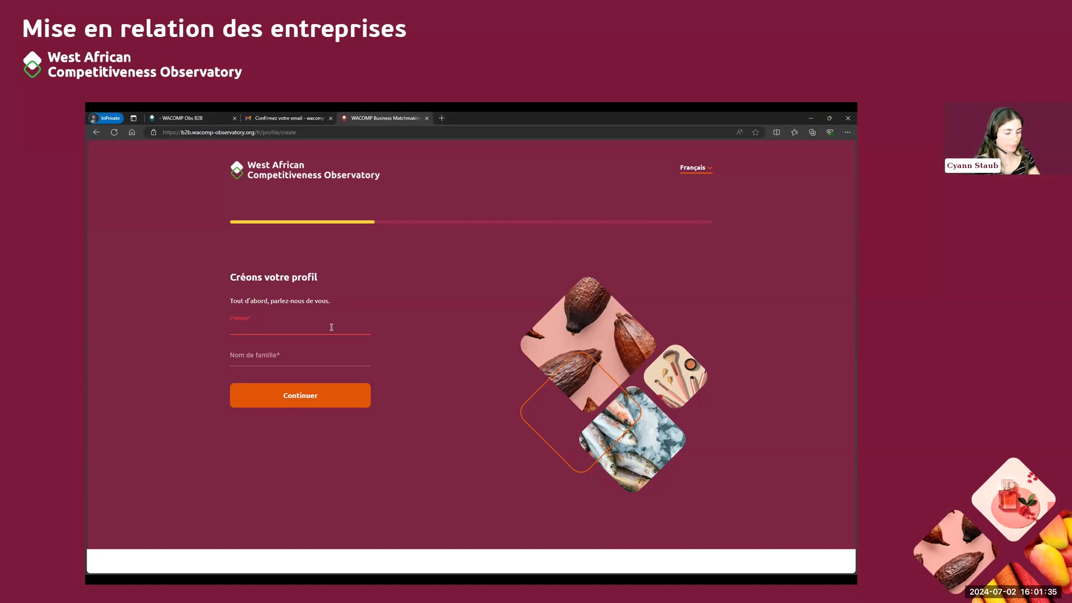
{"action": "left_click", "coordinate": [340, 358]}
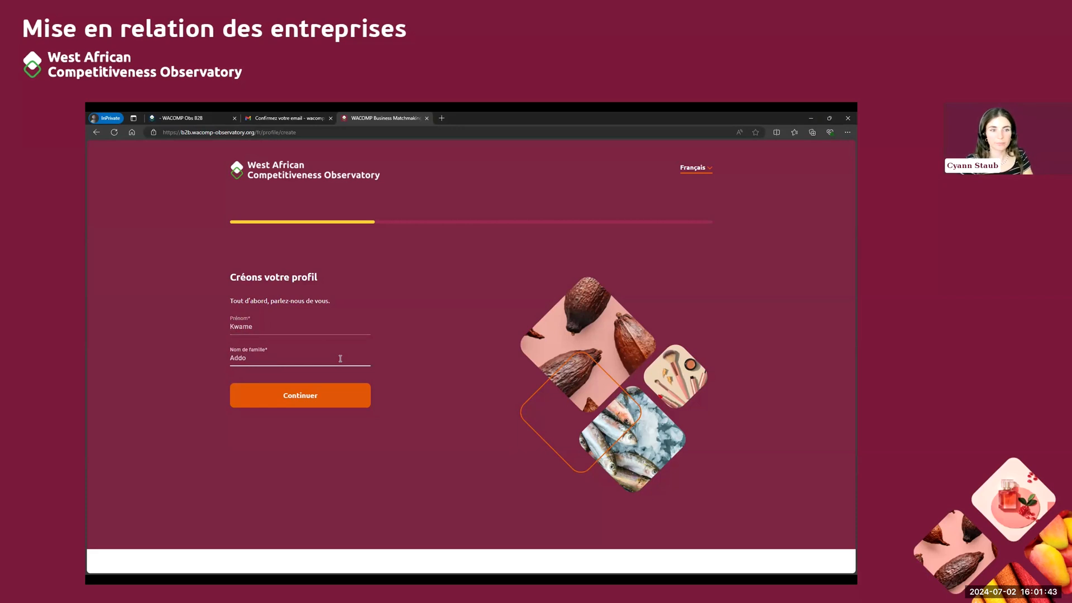
{"action": "left_click", "coordinate": [305, 399]}
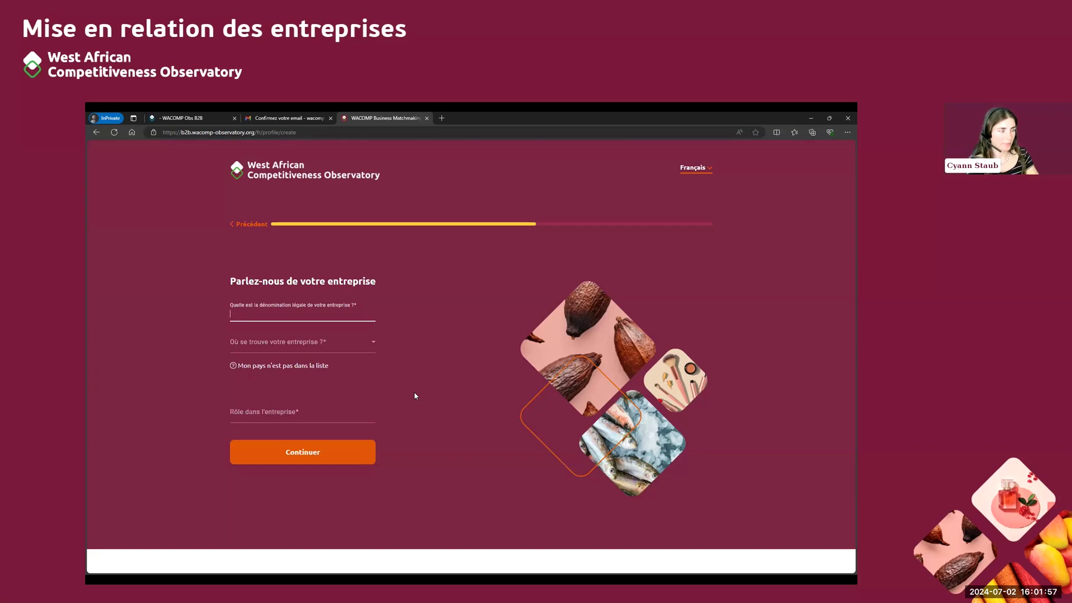
Enter "Essence de coco" as the company's legal name and set its location to Senegal, region Dakar
{"action": "type", "text": "Essence de coco"}
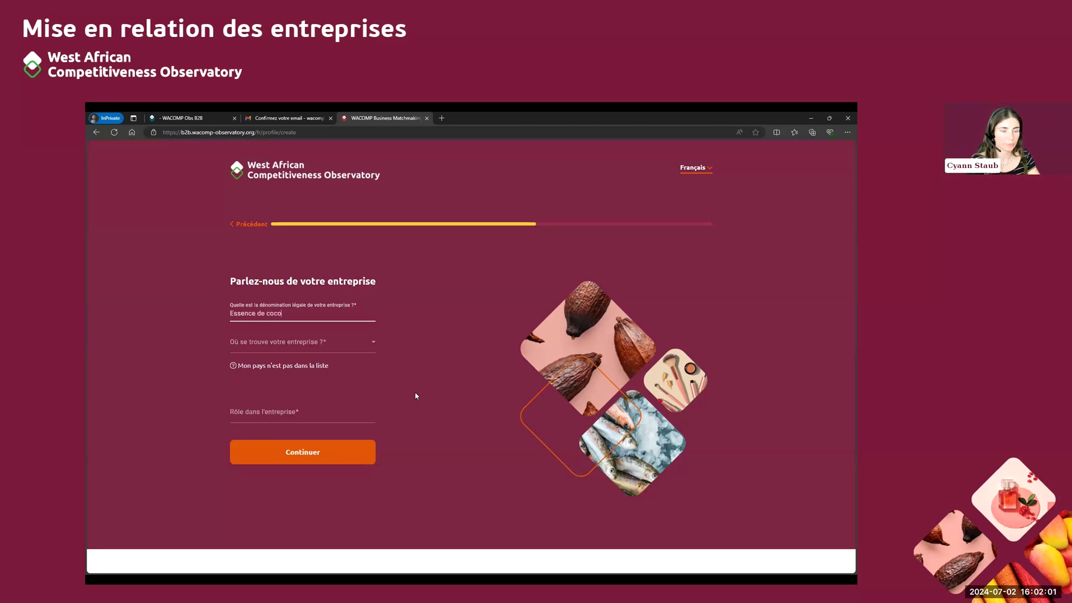
{"action": "left_click", "coordinate": [361, 350]}
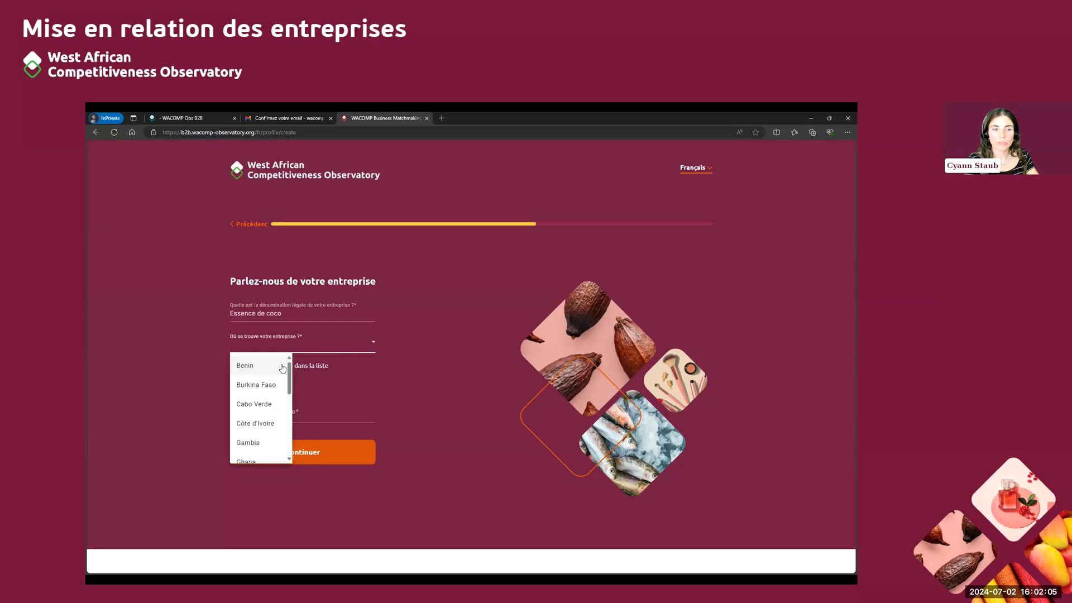
{"action": "scroll", "coordinate": [256, 409], "scroll_direction": "down", "scroll_amount": 2}
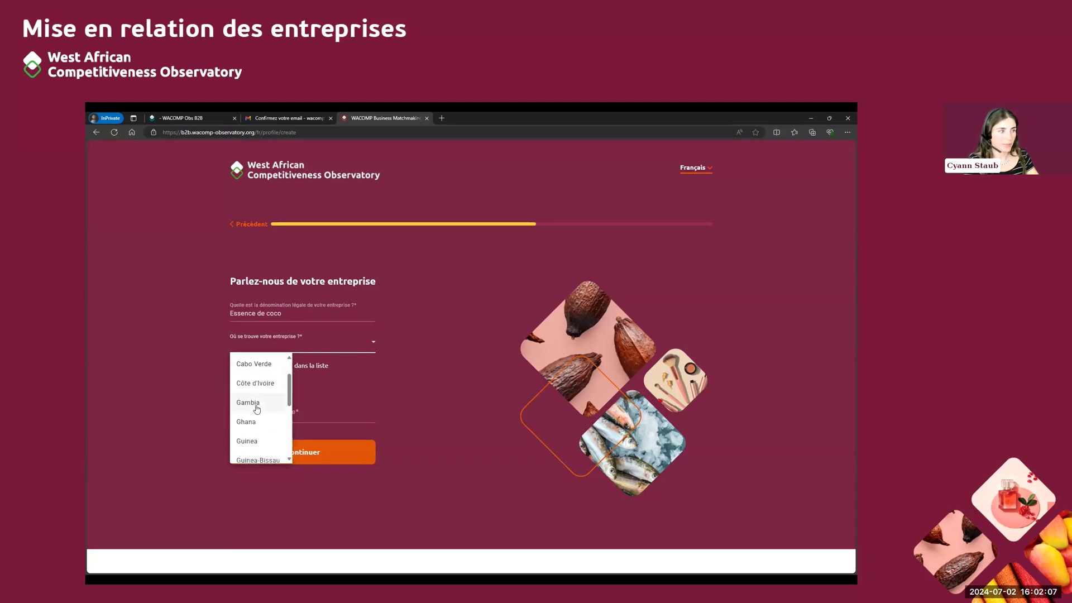
{"action": "scroll", "coordinate": [257, 409], "scroll_direction": "down", "scroll_amount": 3}
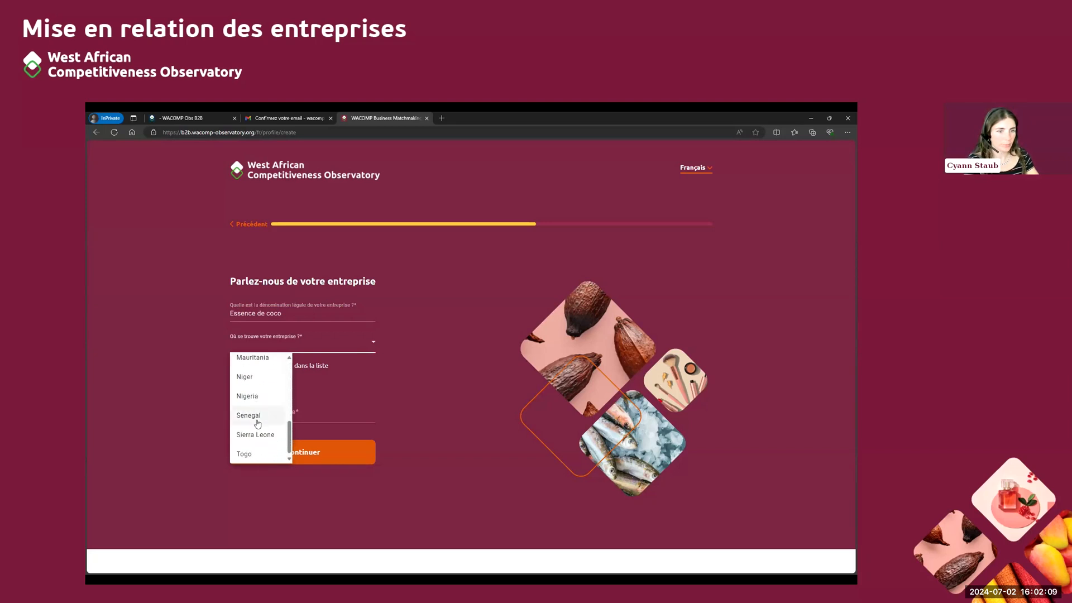
{"action": "left_click", "coordinate": [257, 413]}
{"action": "left_click", "coordinate": [293, 386]}
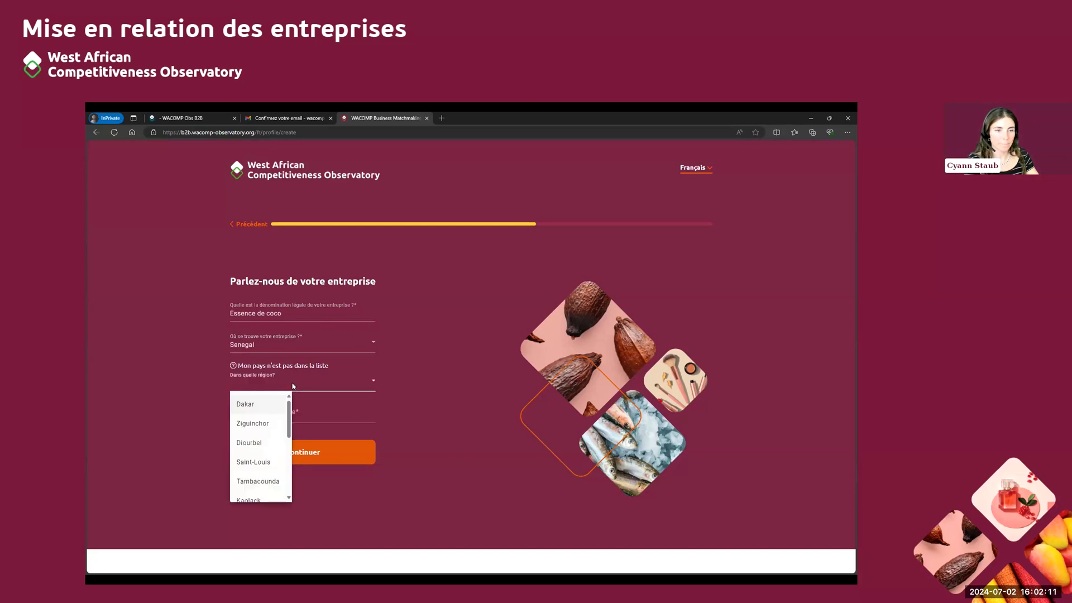
{"action": "left_click", "coordinate": [266, 406]}
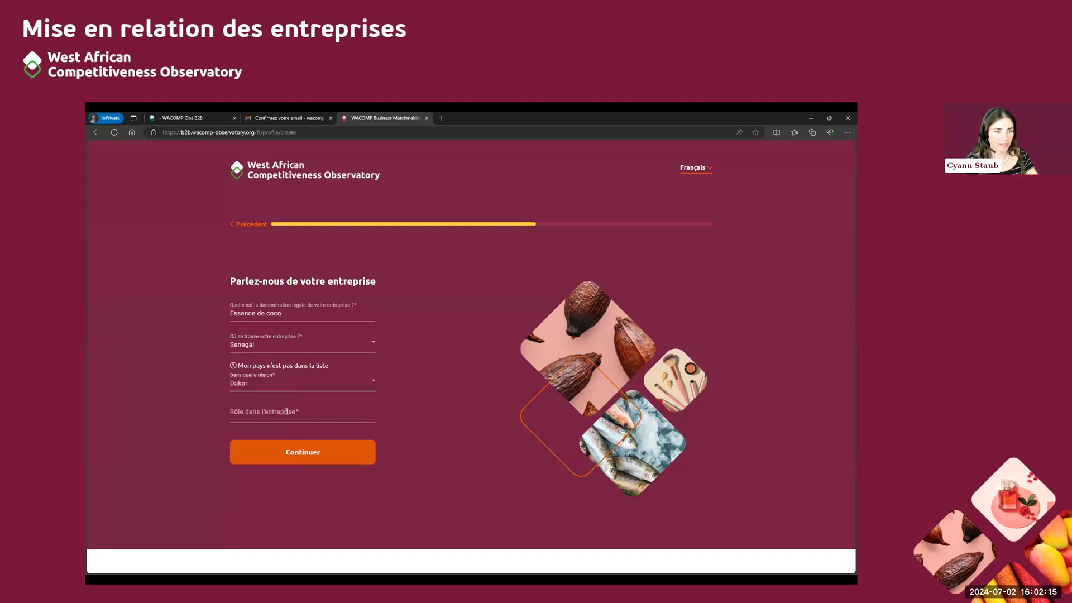
Set the role in the company to "Directrice" and continue to the final registration information
{"action": "left_click", "coordinate": [347, 411]}
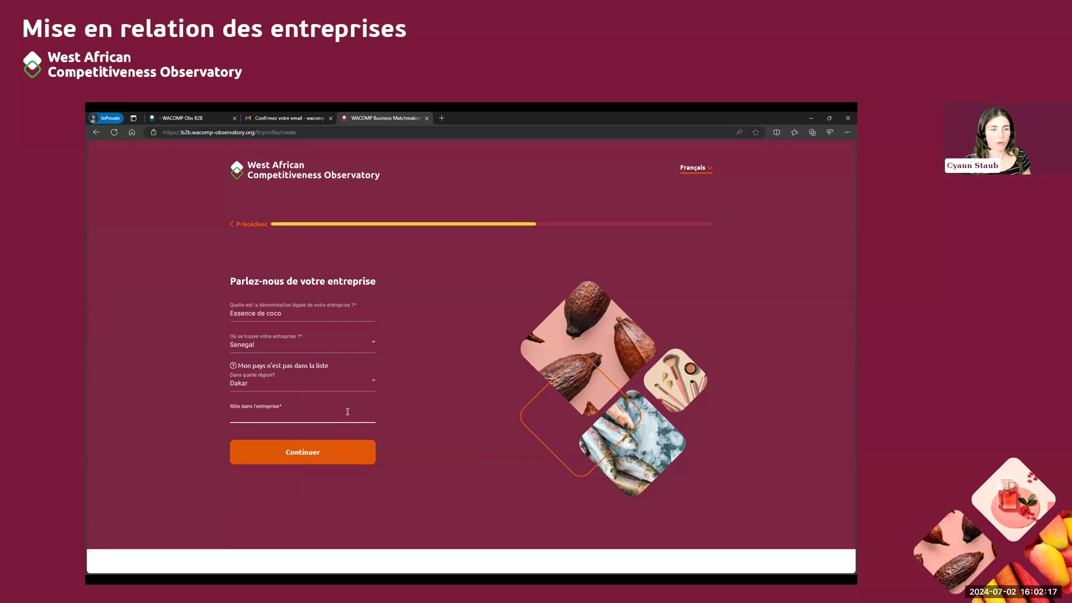
{"action": "type", "text": "Directrice"}
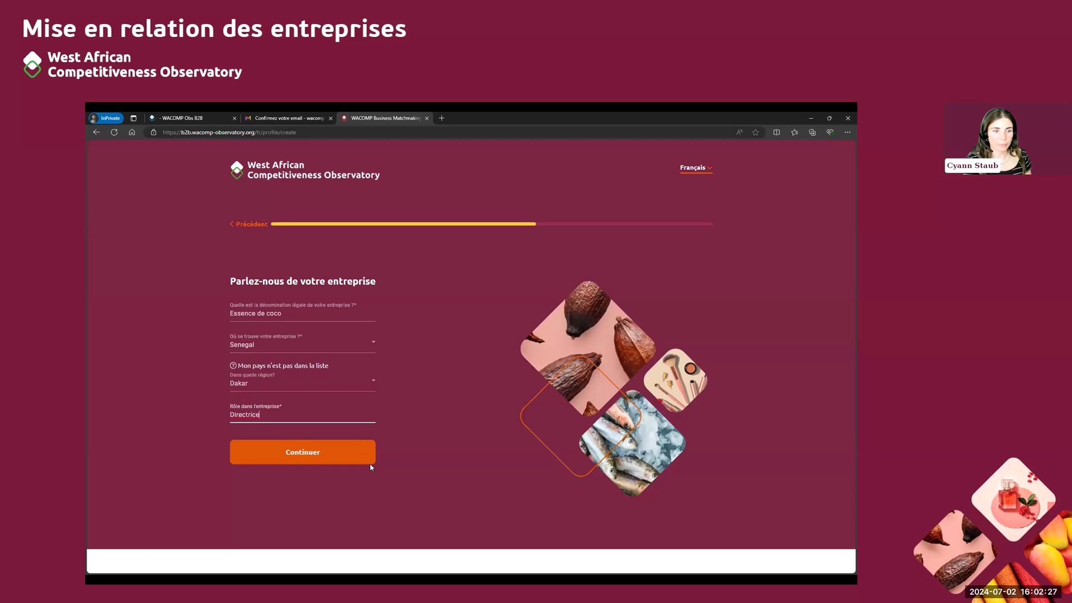
{"action": "left_click", "coordinate": [330, 457]}
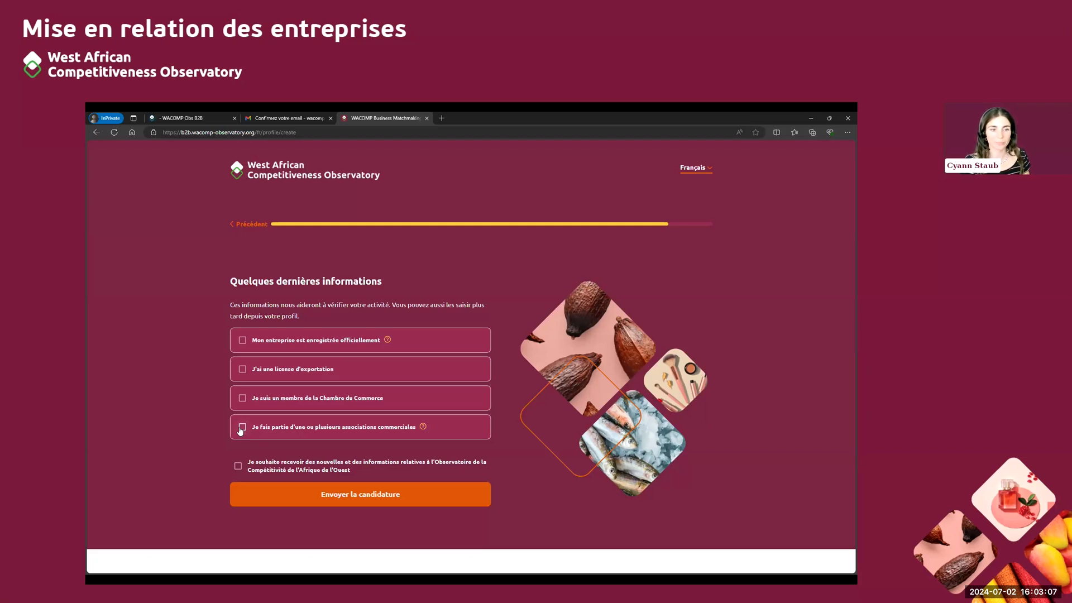
Submit the application with all optional boxes unticked and open the company's professional profile
{"action": "left_click", "coordinate": [346, 496]}
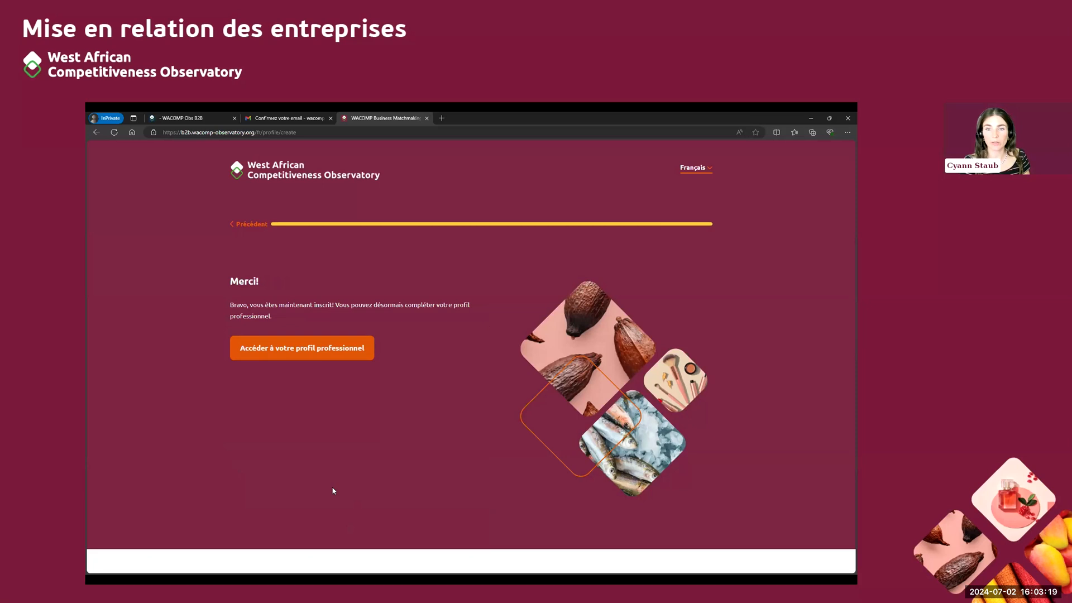
{"action": "left_click", "coordinate": [313, 352]}
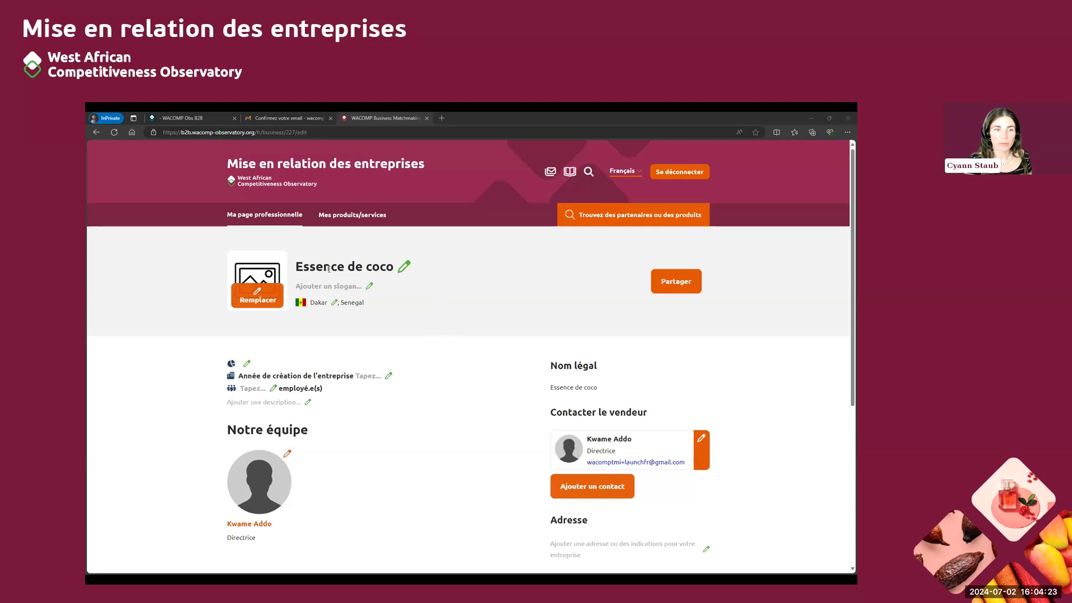
Add and save the company slogan "Naturellement pur, authentiquement sénégalais"
{"action": "scroll", "coordinate": [420, 316], "scroll_direction": "down", "scroll_amount": 1}
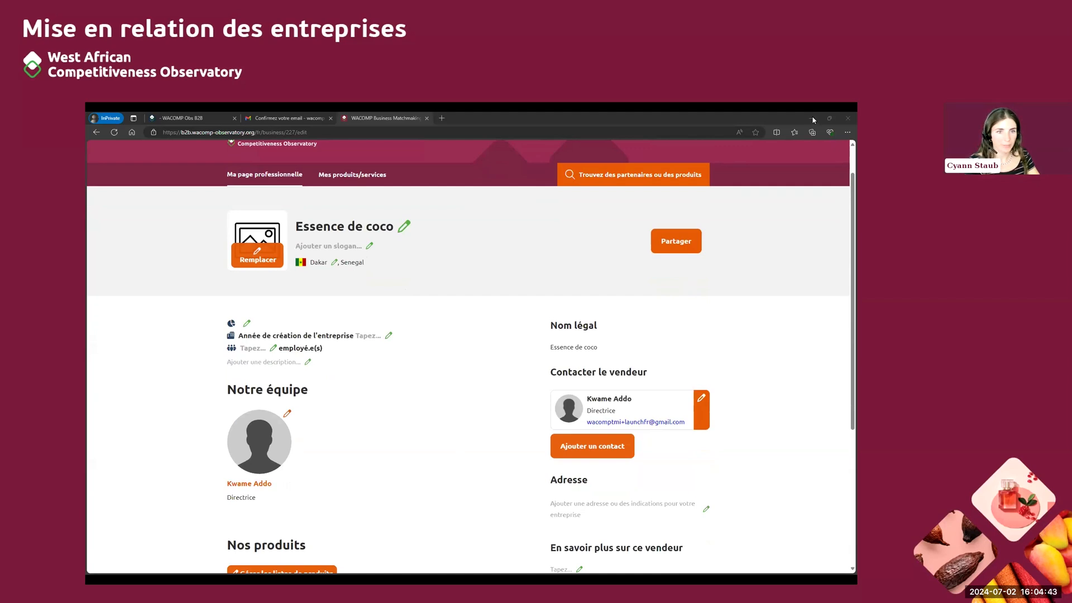
{"action": "left_click", "coordinate": [370, 245]}
{"action": "type", "text": "Natur"}
{"action": "type", "text": "rel"}
{"action": "key", "text": "BackSpace"}
{"action": "key", "text": "BackSpace"}
{"action": "key", "text": "BackSpace"}
{"action": "type", "text": "ellement pur, authent"}
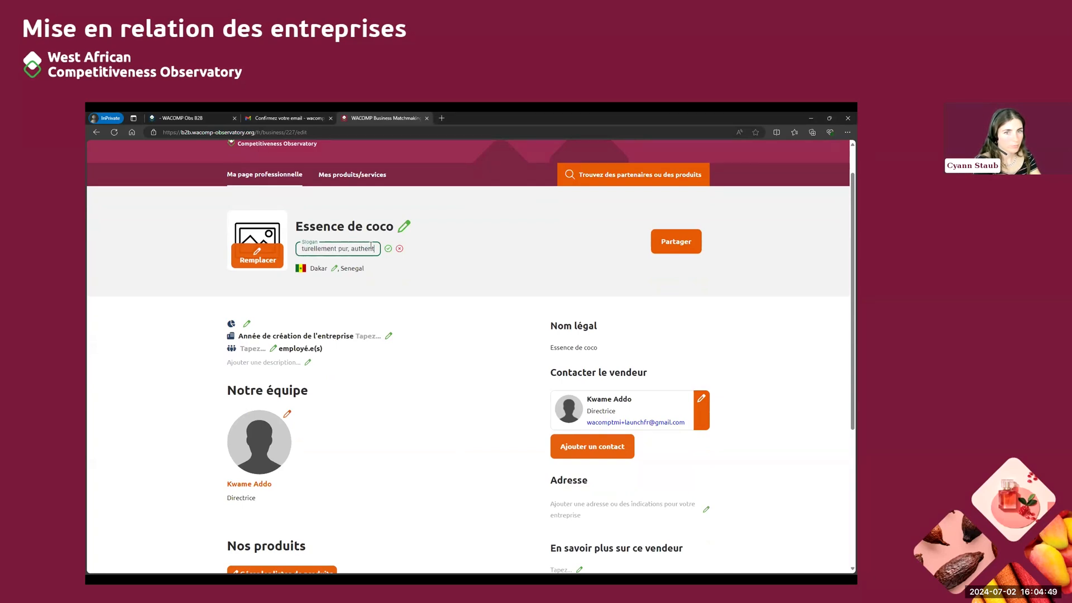
{"action": "type", "text": "iquement sénégalais"}
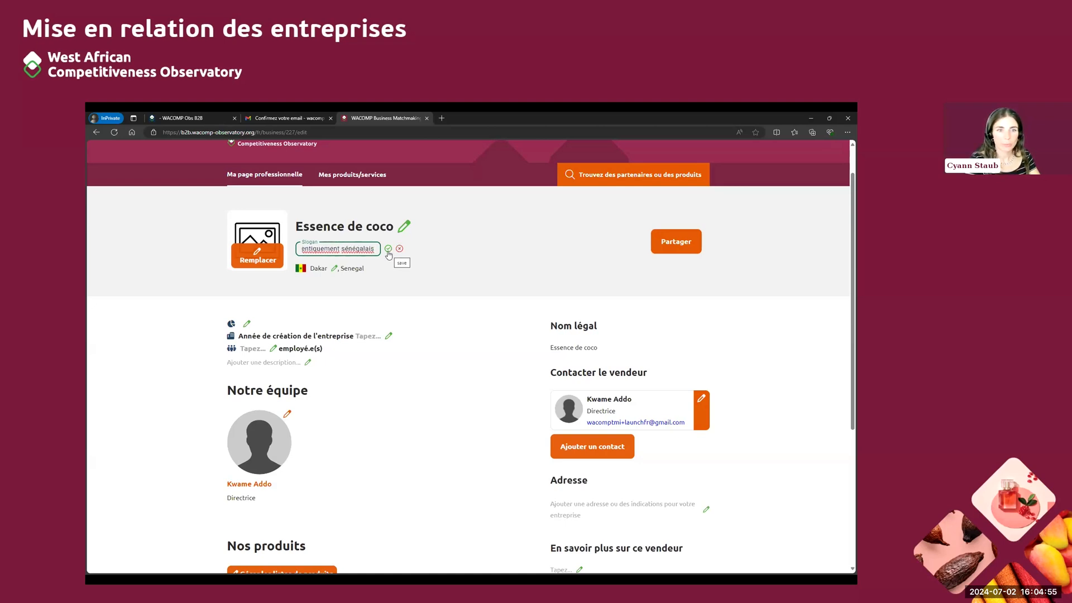
{"action": "left_click", "coordinate": [388, 249]}
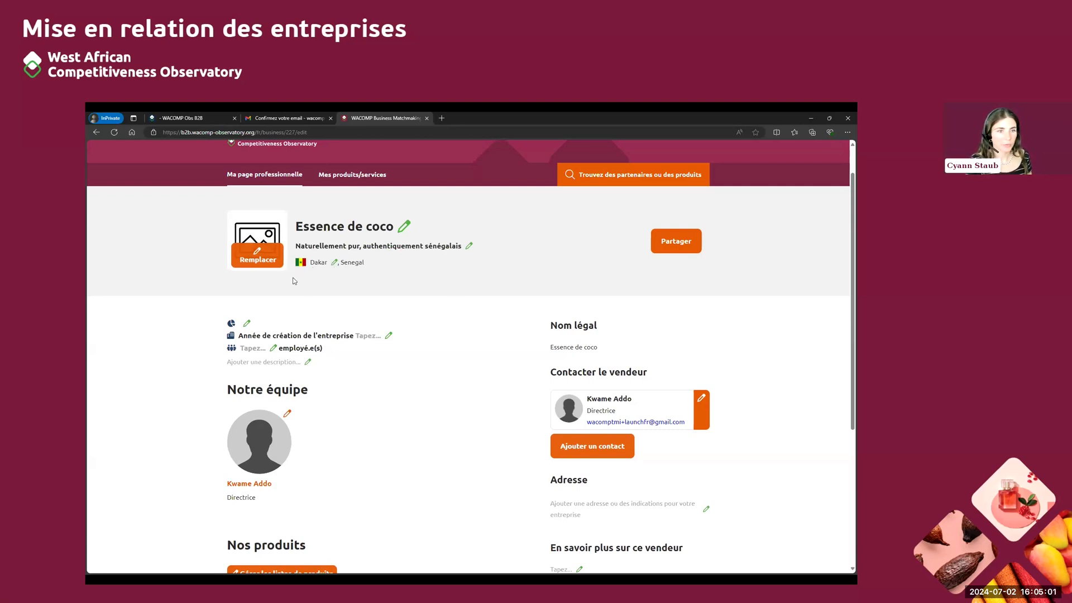
Upload Logo_final.png as the company photo, cropping it slightly tighter around the logo on all sides, and save it
{"action": "left_click", "coordinate": [259, 262]}
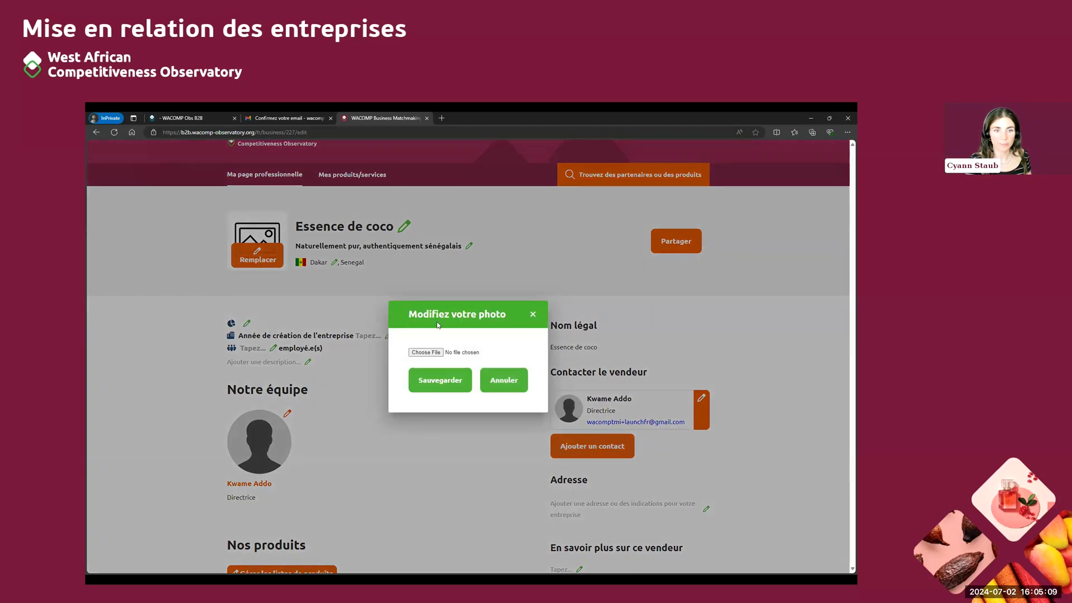
{"action": "left_click", "coordinate": [438, 353]}
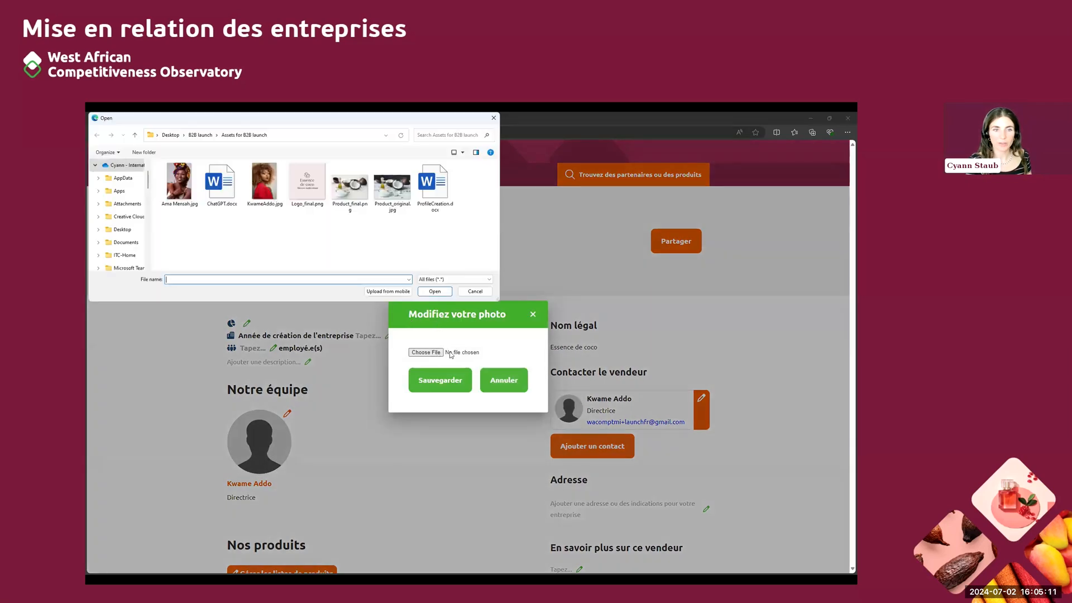
{"action": "left_click", "coordinate": [312, 187]}
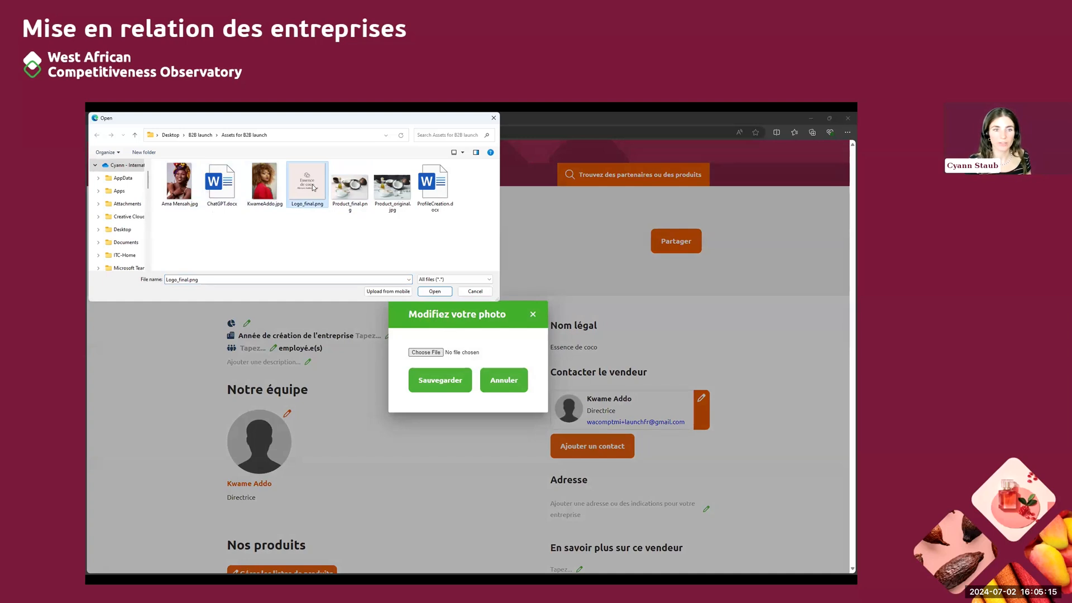
{"action": "left_click", "coordinate": [434, 291]}
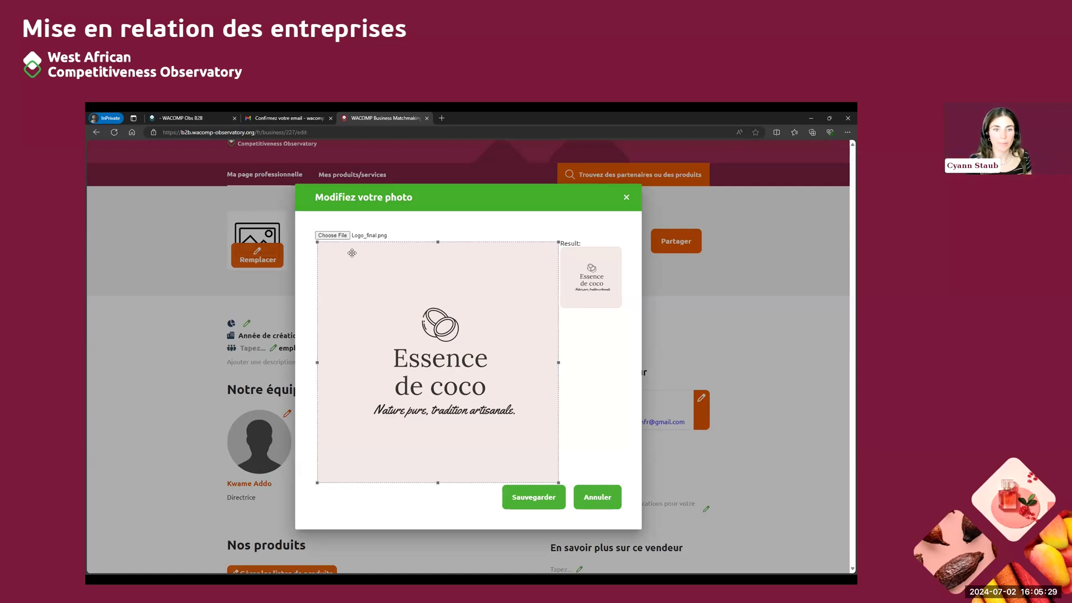
{"action": "left_click_drag", "start_coordinate": [317, 242], "coordinate": [339, 264]}
{"action": "left_click_drag", "start_coordinate": [558, 483], "coordinate": [537, 461]}
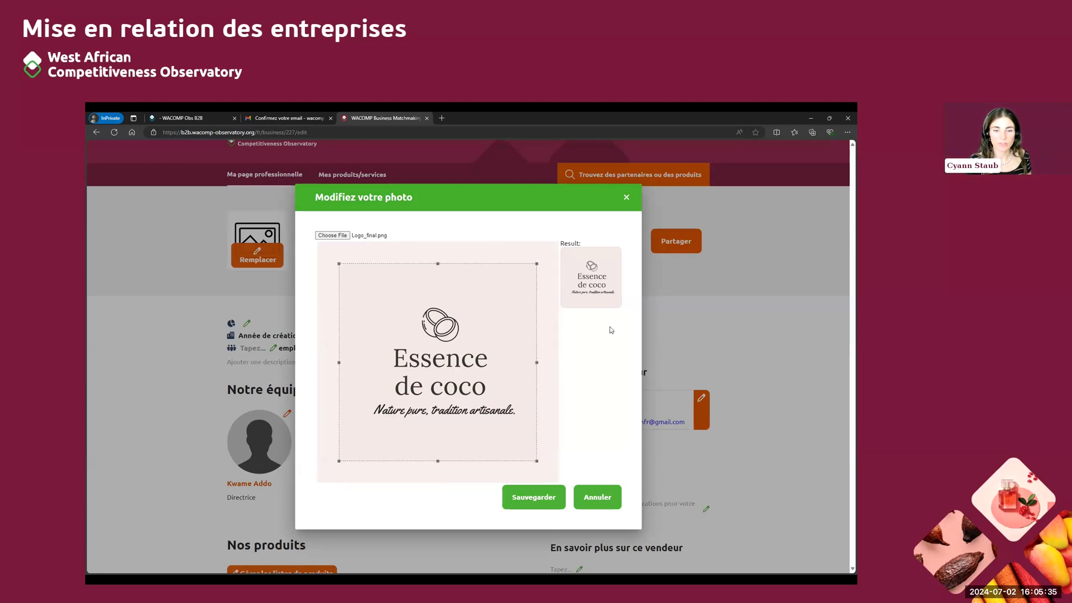
{"action": "left_click", "coordinate": [541, 503]}
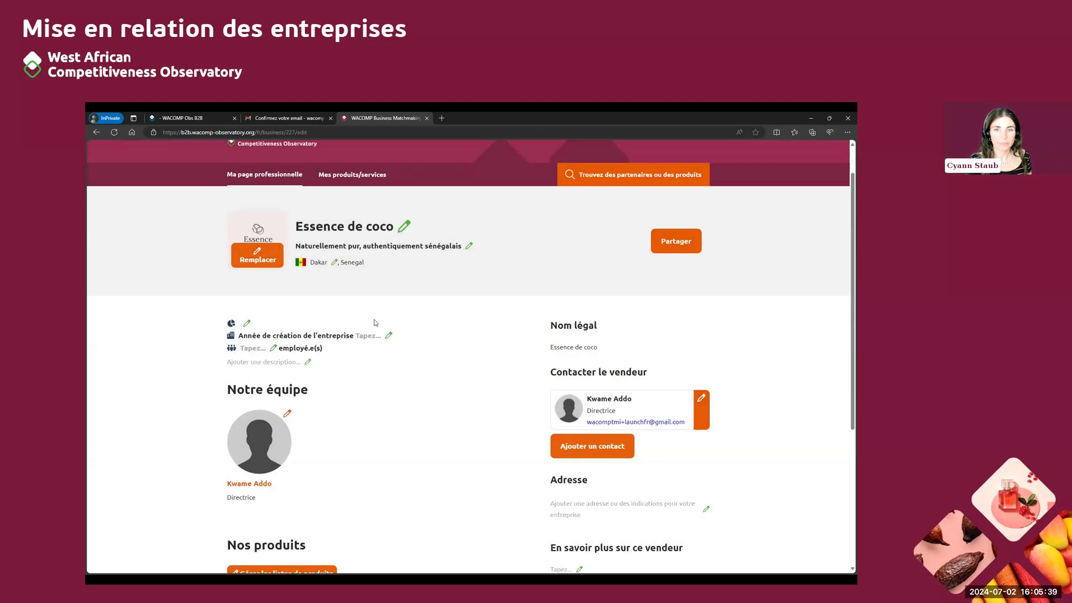
Set the company's sector to "Produits de beauté et de bien-être" and save it
{"action": "left_click", "coordinate": [246, 323]}
{"action": "left_click", "coordinate": [249, 326]}
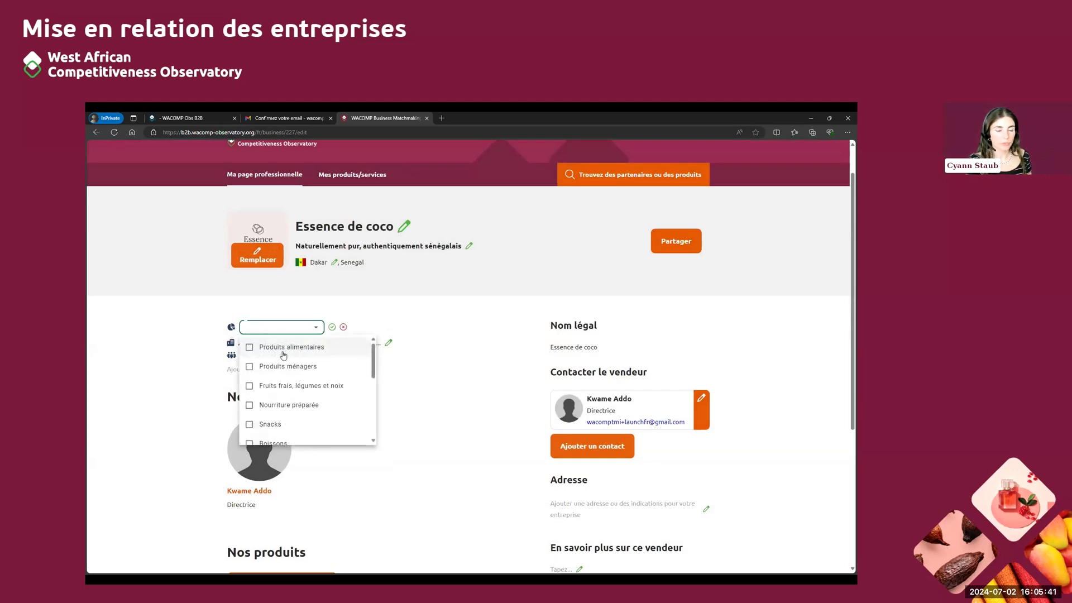
{"action": "scroll", "coordinate": [285, 354], "scroll_direction": "down", "scroll_amount": 5}
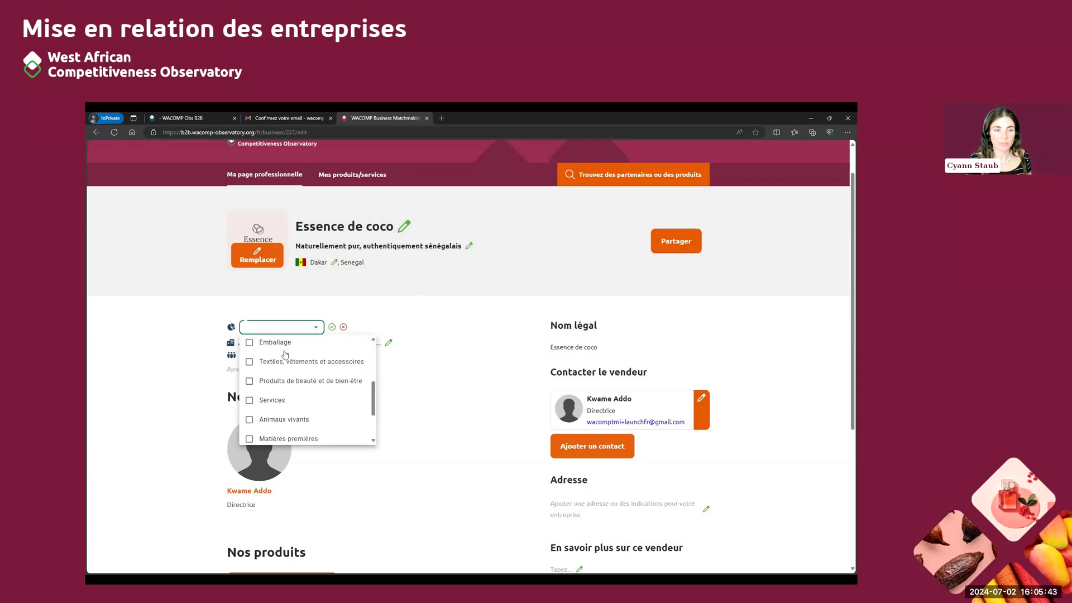
{"action": "scroll", "coordinate": [287, 391], "scroll_direction": "up", "scroll_amount": 6}
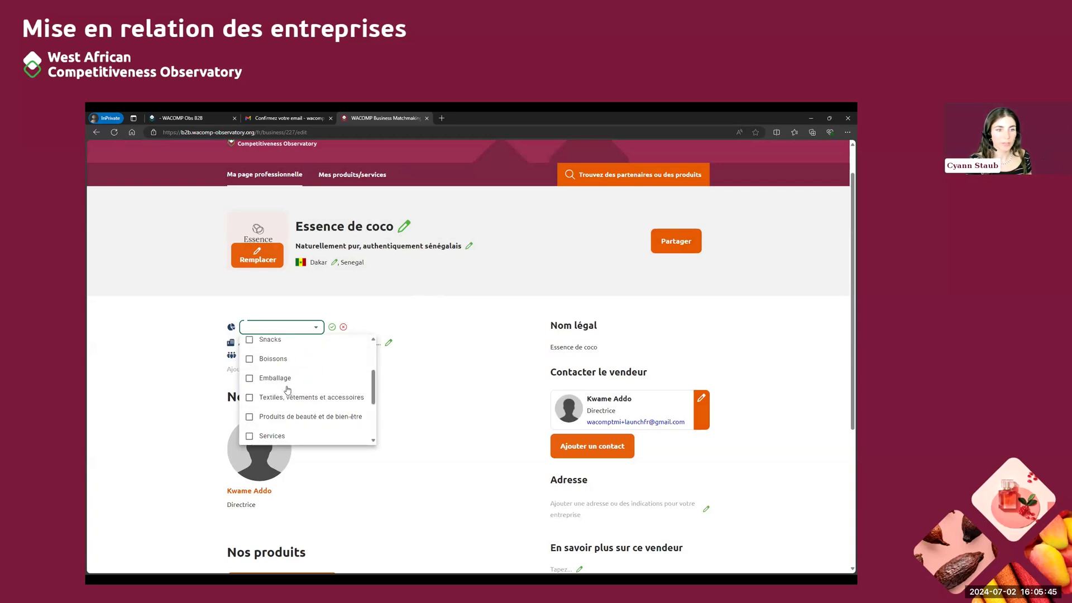
{"action": "scroll", "coordinate": [288, 384], "scroll_direction": "down", "scroll_amount": 2}
{"action": "scroll", "coordinate": [288, 384], "scroll_direction": "down", "scroll_amount": 2}
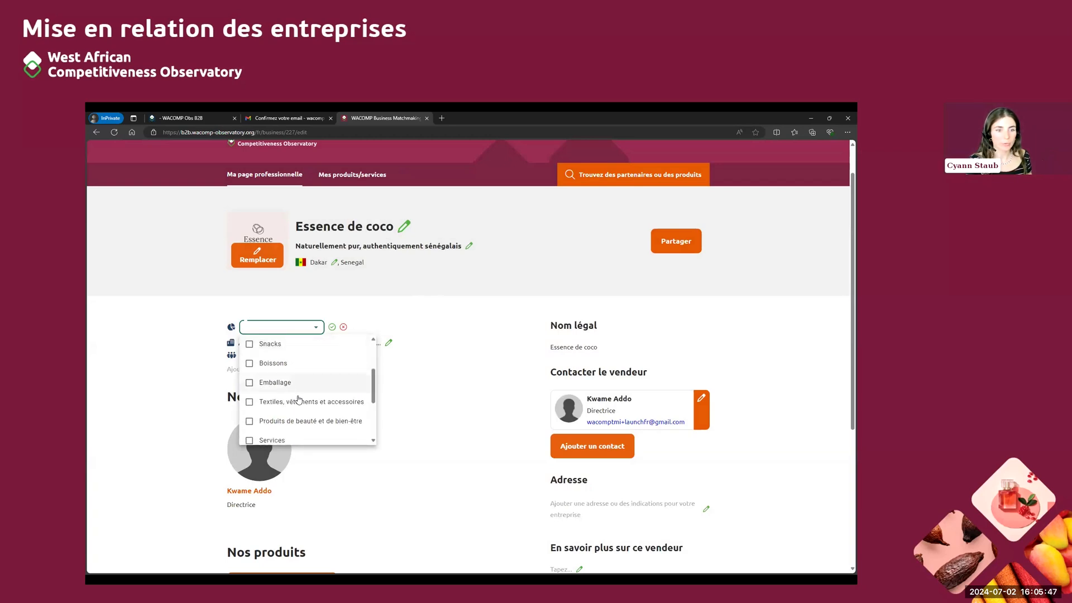
{"action": "left_click", "coordinate": [250, 423]}
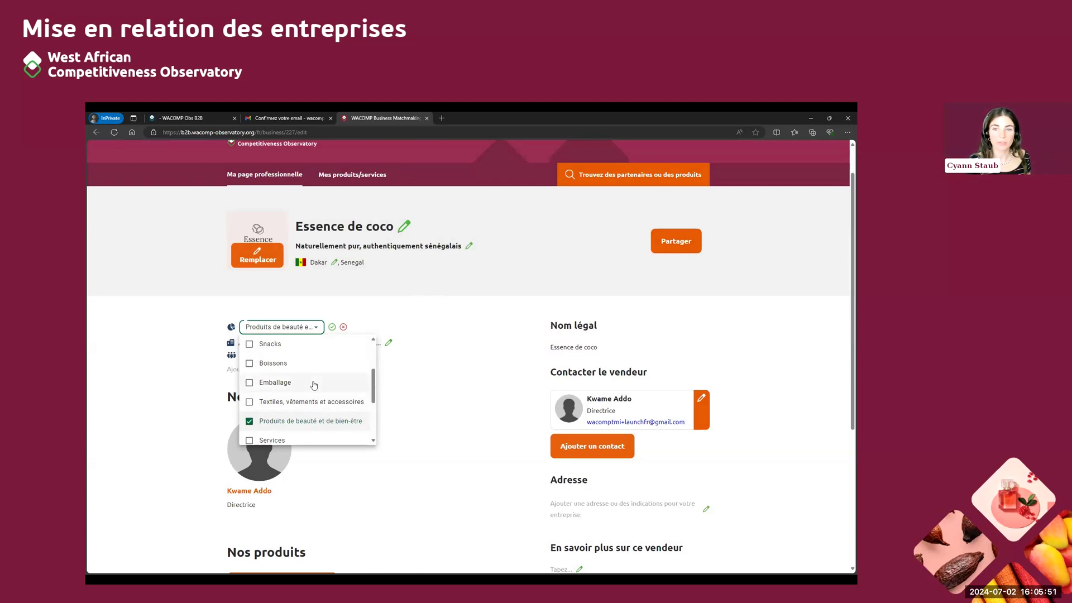
{"action": "scroll", "coordinate": [273, 373], "scroll_direction": "down", "scroll_amount": 2}
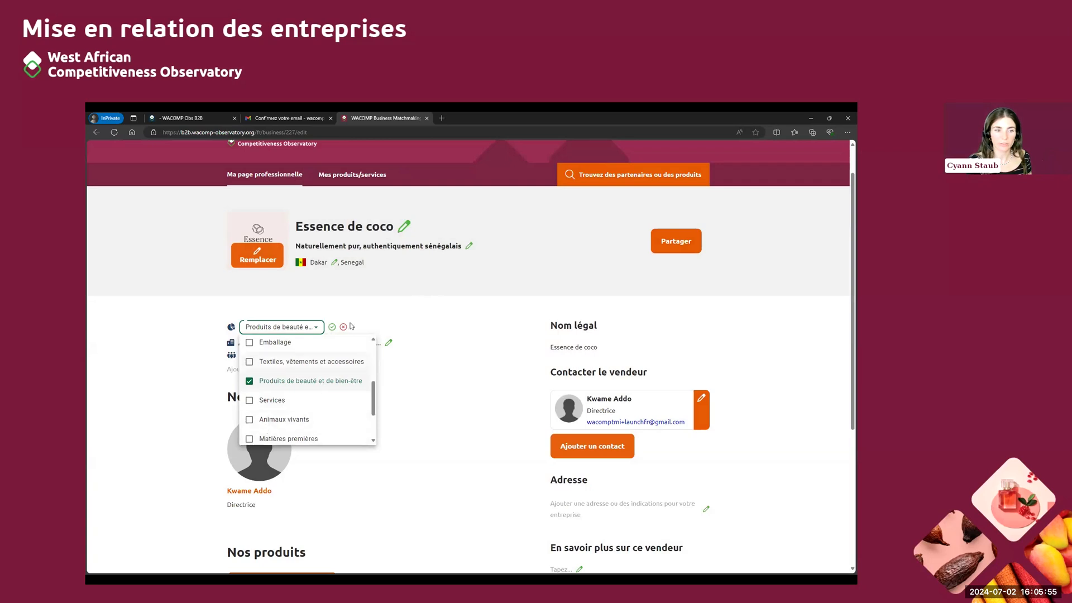
{"action": "left_click", "coordinate": [331, 327]}
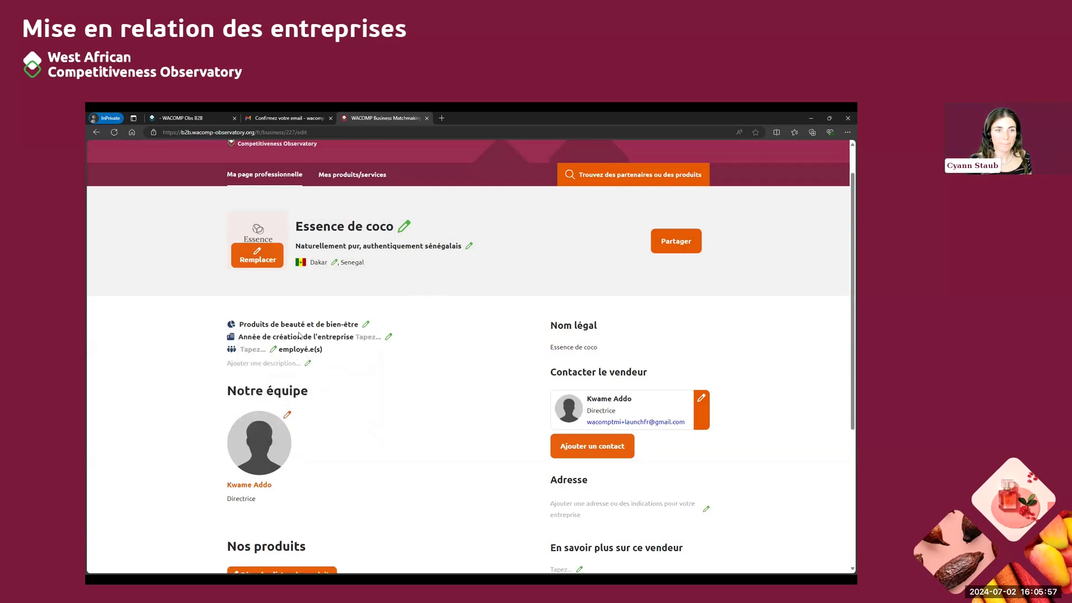
Set the company's year of creation to 2005 and its number of employees to 2, saving both
{"action": "left_click", "coordinate": [389, 337]}
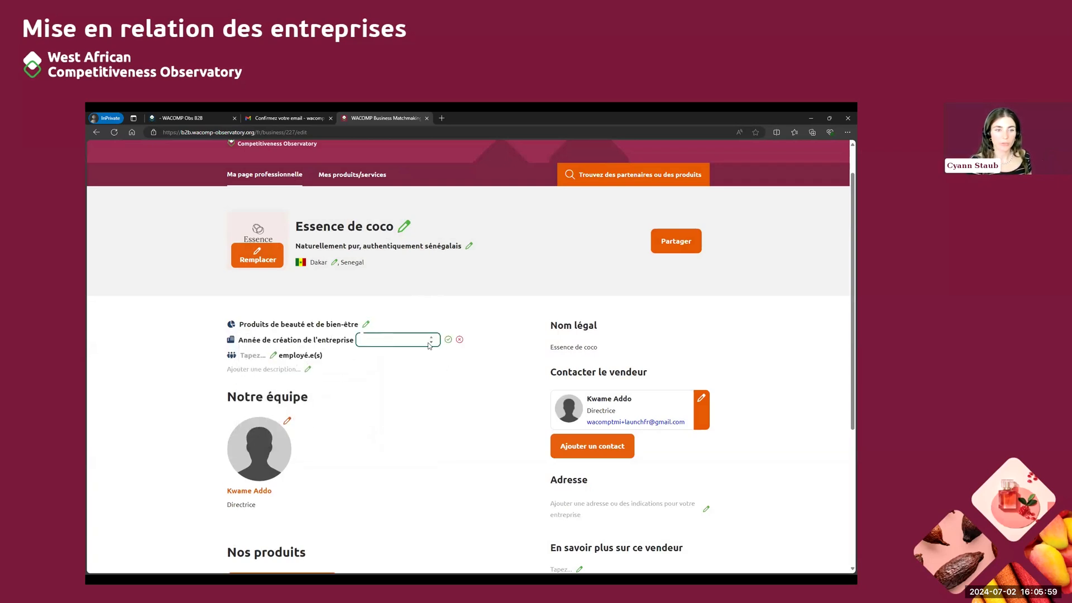
{"action": "type", "text": "2005"}
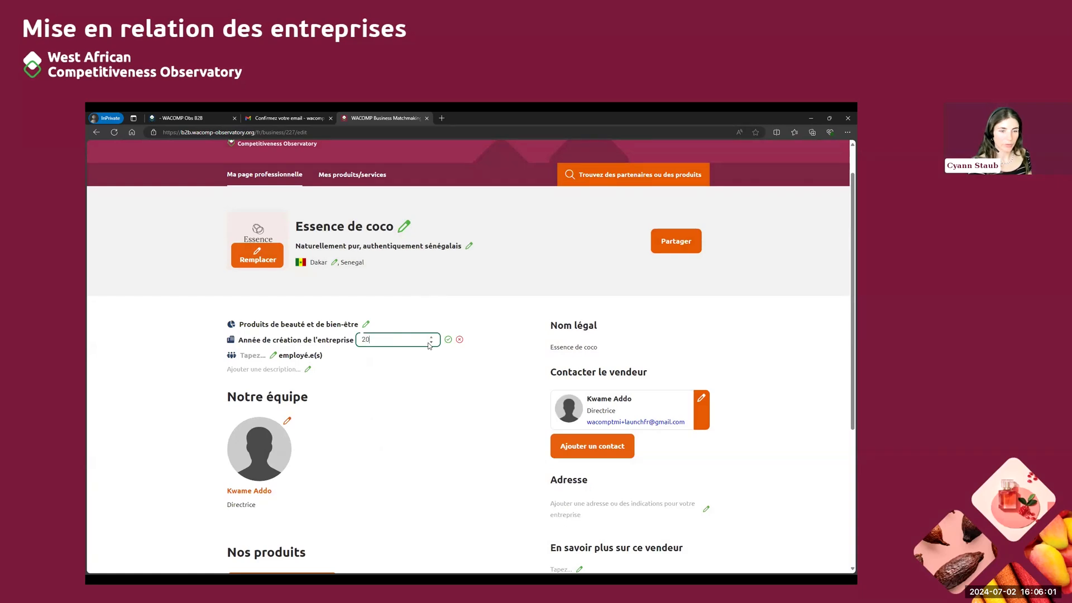
{"action": "left_click", "coordinate": [449, 339]}
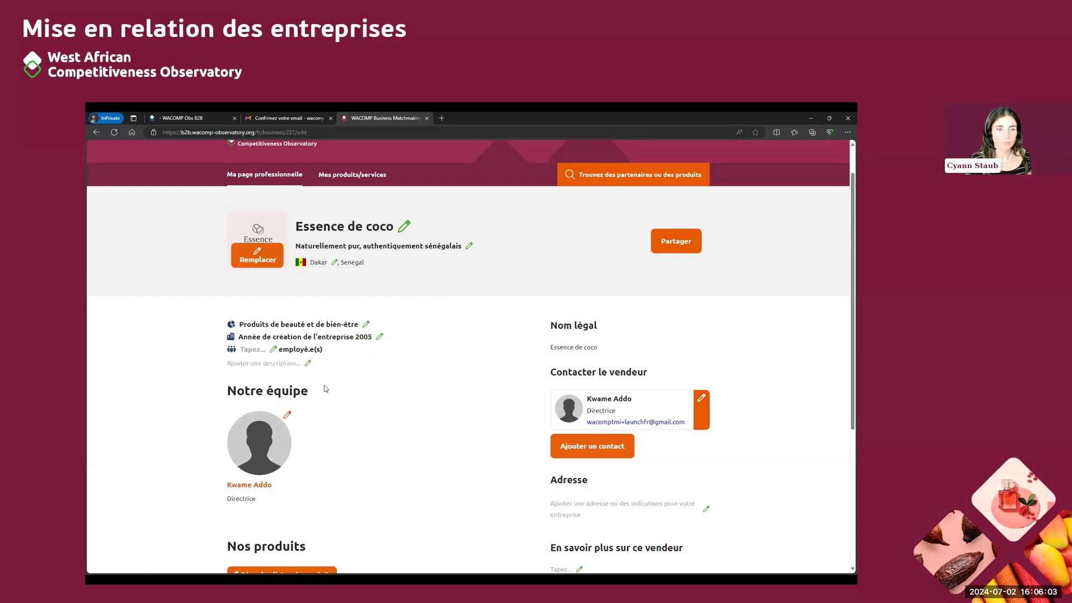
{"action": "left_click", "coordinate": [275, 351]}
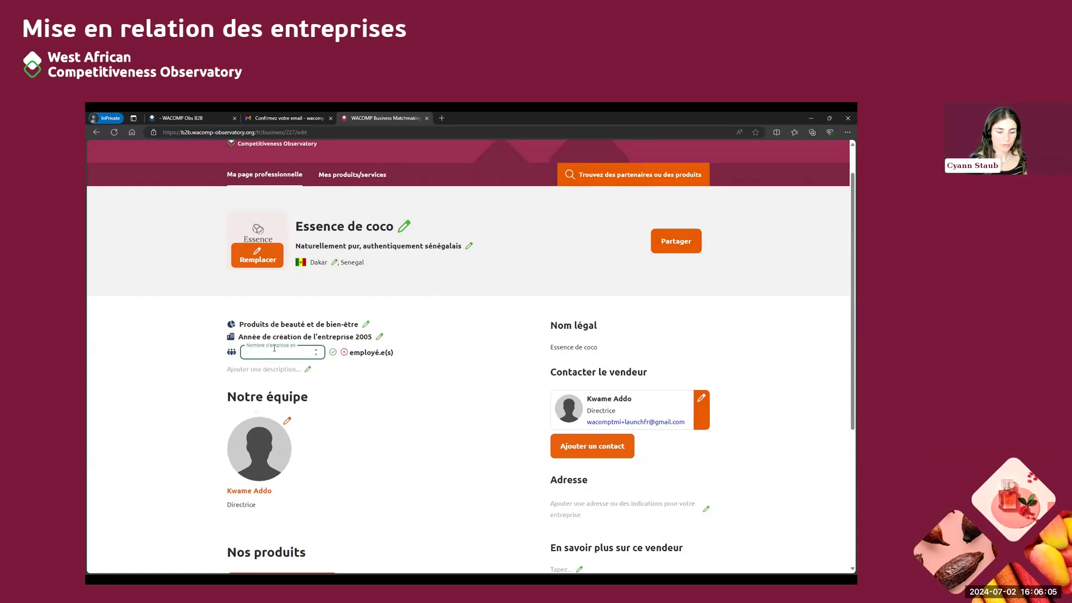
{"action": "left_click", "coordinate": [333, 352]}
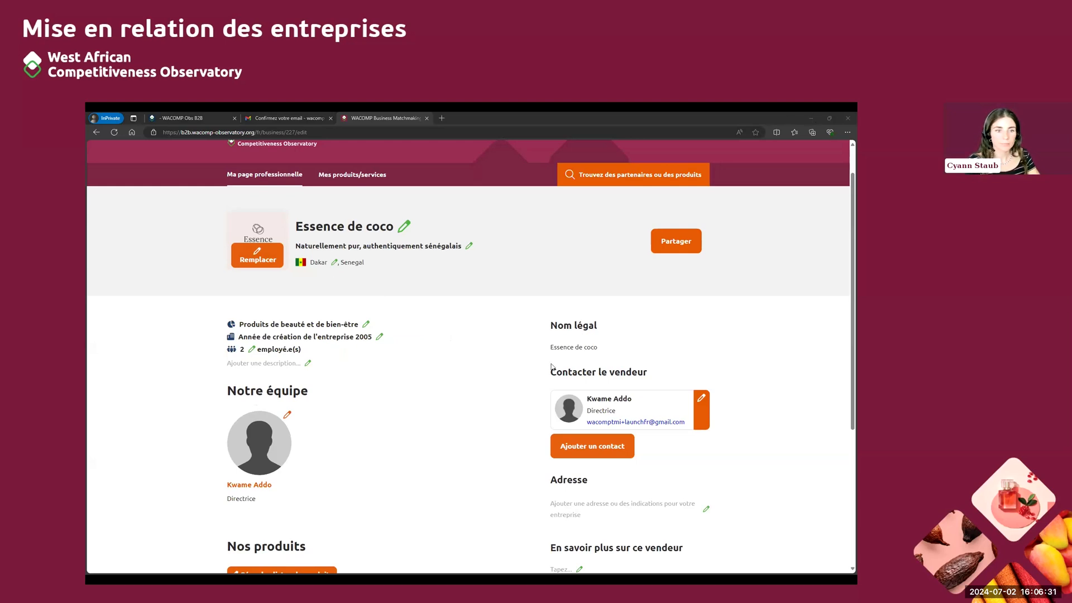
Paste the prepared French text about Essence de coco as the company description, remove the blank line before it and save
{"action": "left_click", "coordinate": [309, 364]}
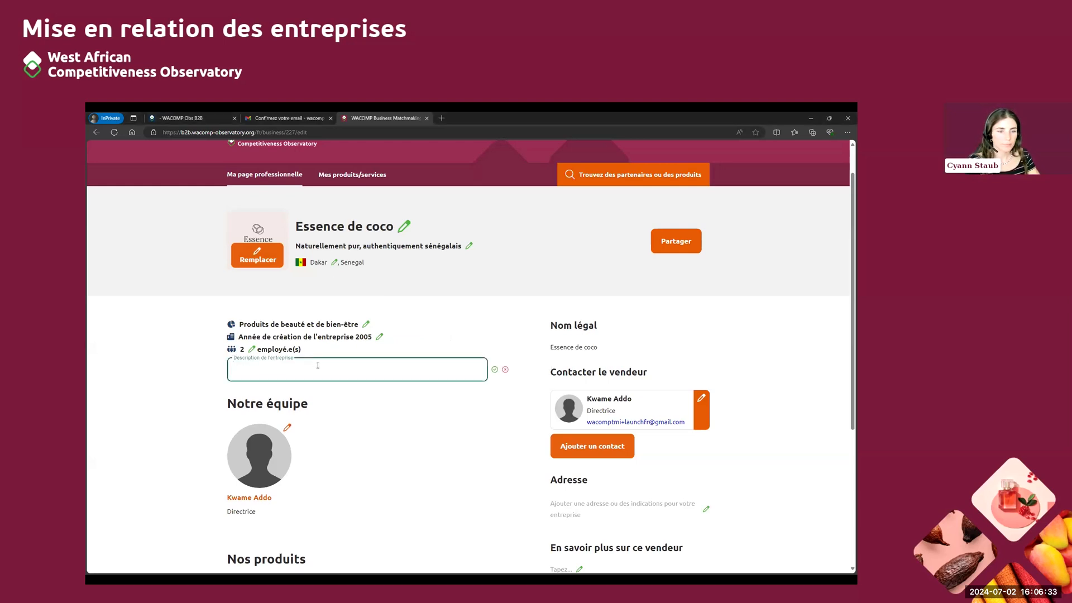
{"action": "key", "text": "ctrl+v"}
{"action": "scroll", "coordinate": [339, 382], "scroll_direction": "up", "scroll_amount": 5}
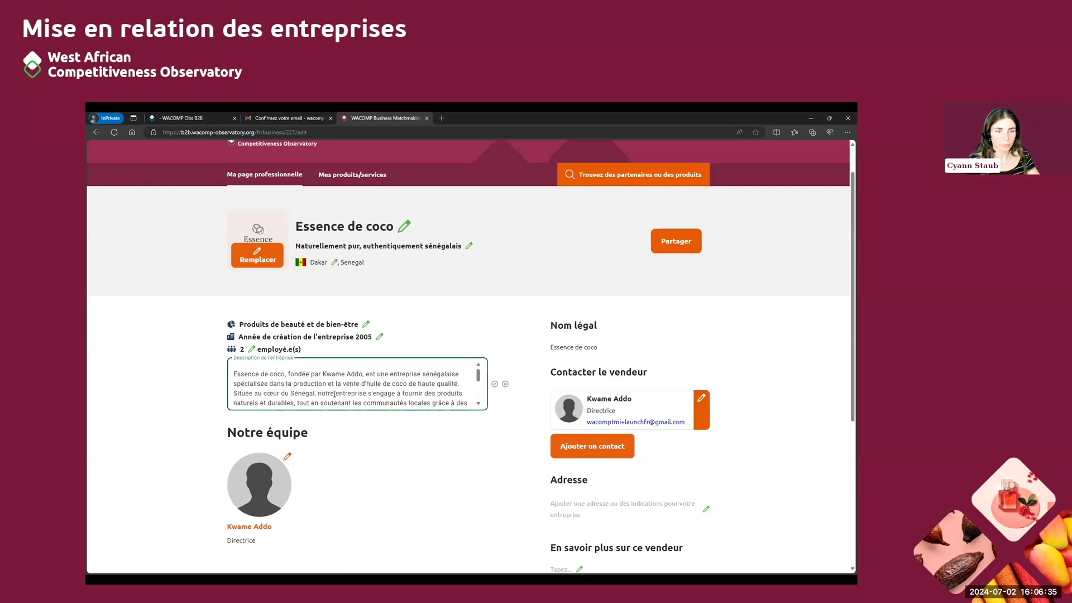
{"action": "left_click", "coordinate": [233, 374]}
{"action": "key", "text": "BackSpace"}
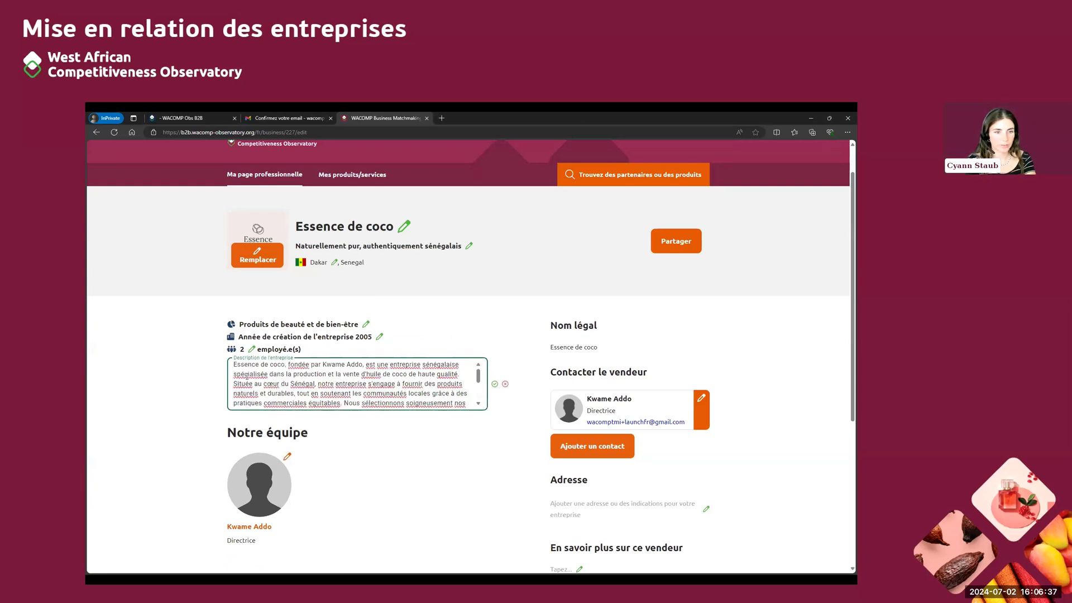
{"action": "scroll", "coordinate": [278, 381], "scroll_direction": "down", "scroll_amount": 5}
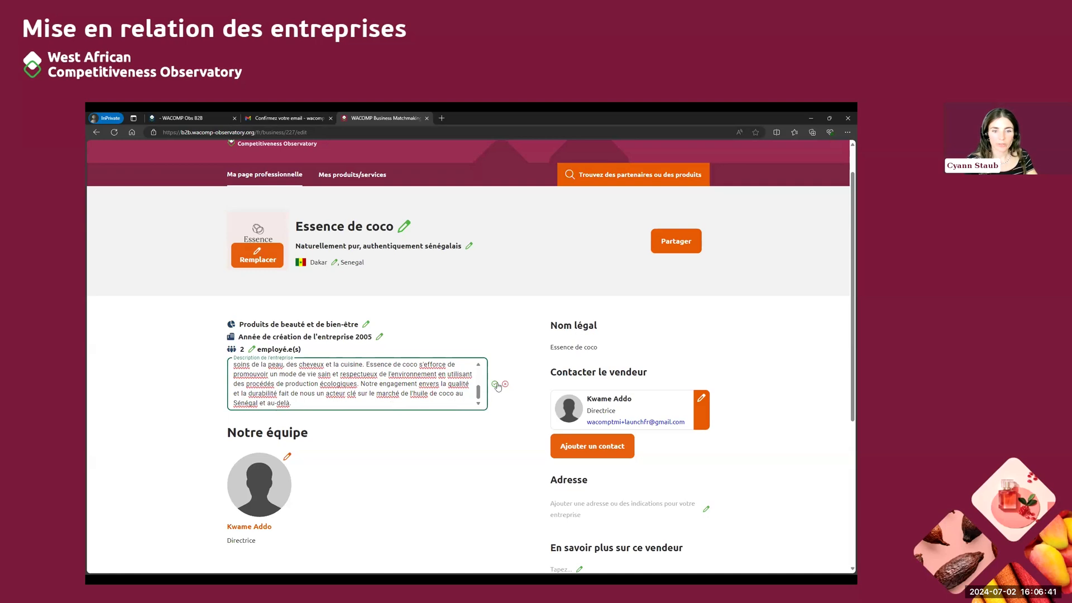
{"action": "left_click", "coordinate": [482, 516]}
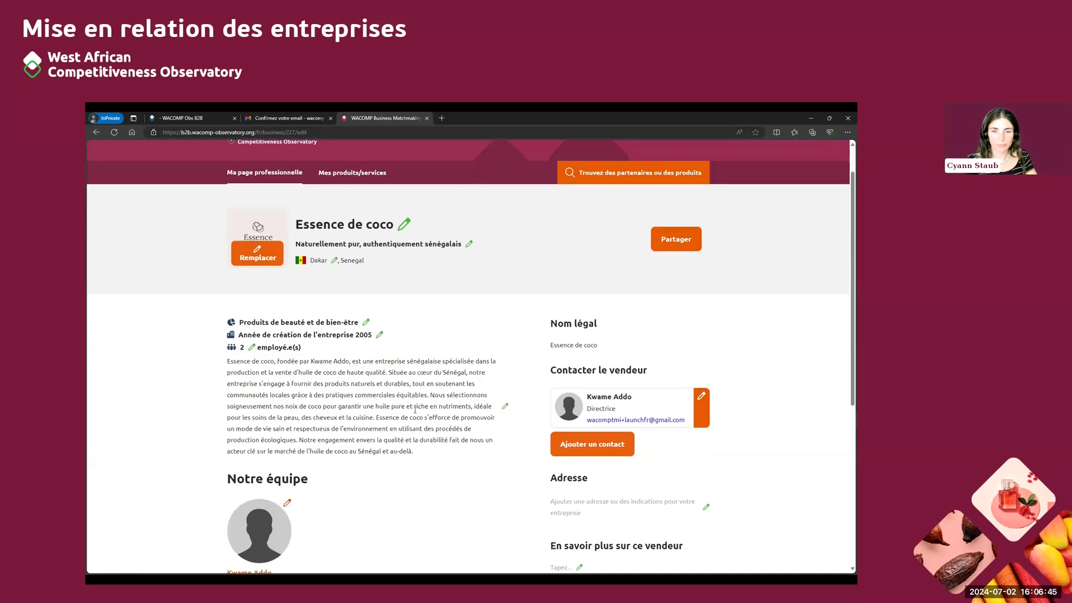
Upload the director's portrait as the seller contact's photo, moving the crop area up to frame the whole head, and save it
{"action": "scroll", "coordinate": [420, 415], "scroll_direction": "down", "scroll_amount": 1}
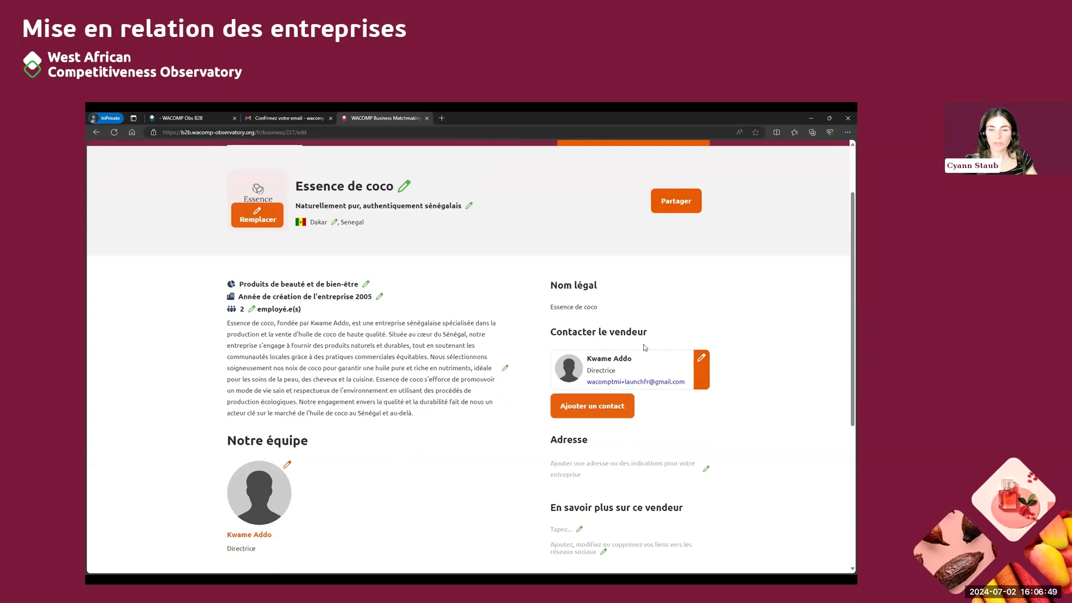
{"action": "left_click", "coordinate": [702, 360]}
{"action": "scroll", "coordinate": [712, 363], "scroll_direction": "down", "scroll_amount": 2}
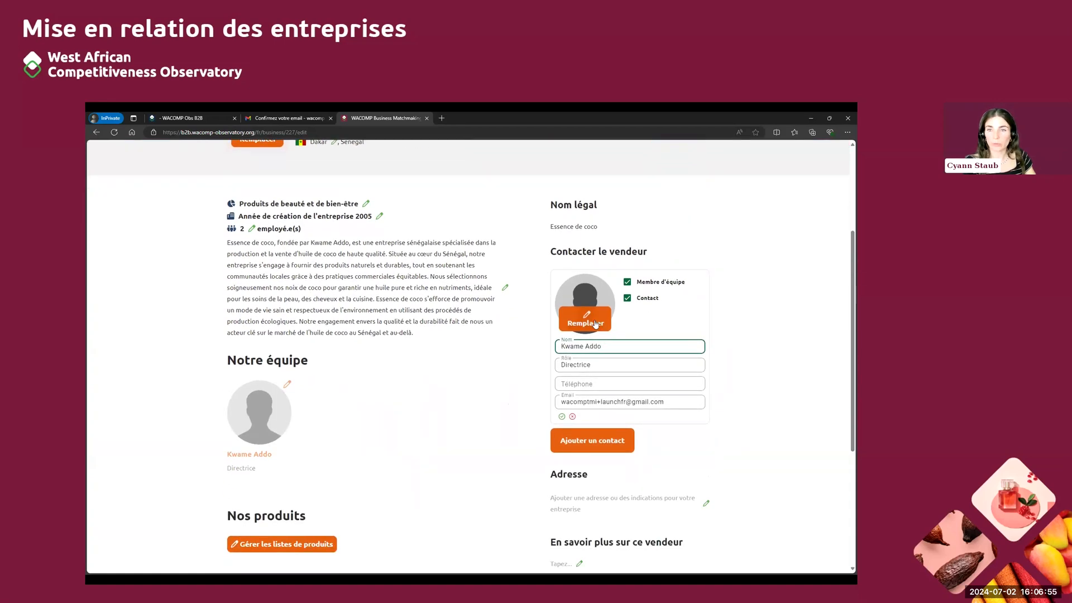
{"action": "left_click", "coordinate": [596, 324]}
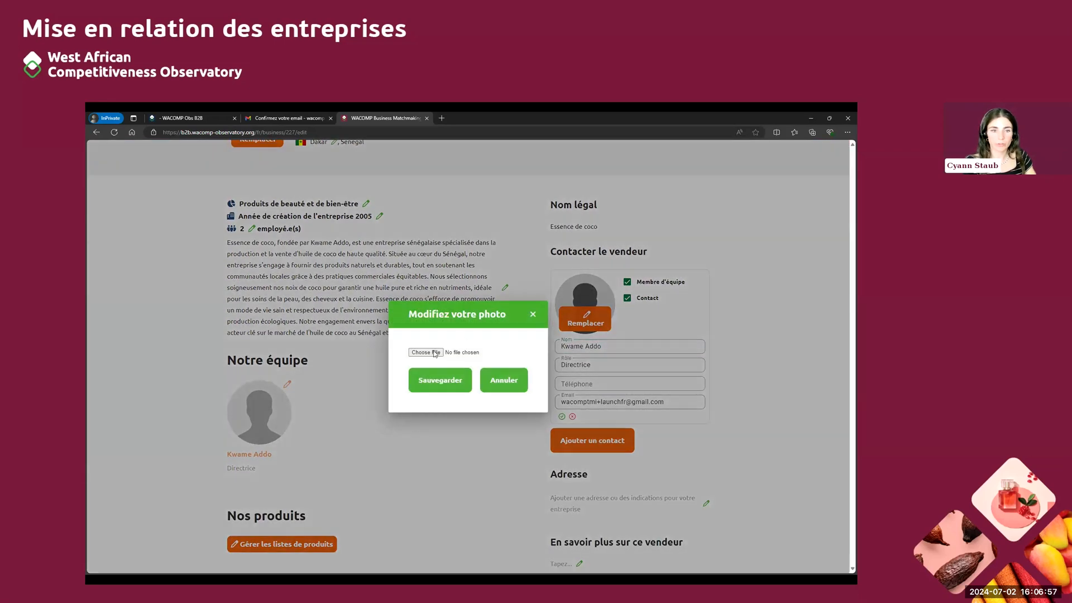
{"action": "left_click", "coordinate": [435, 353]}
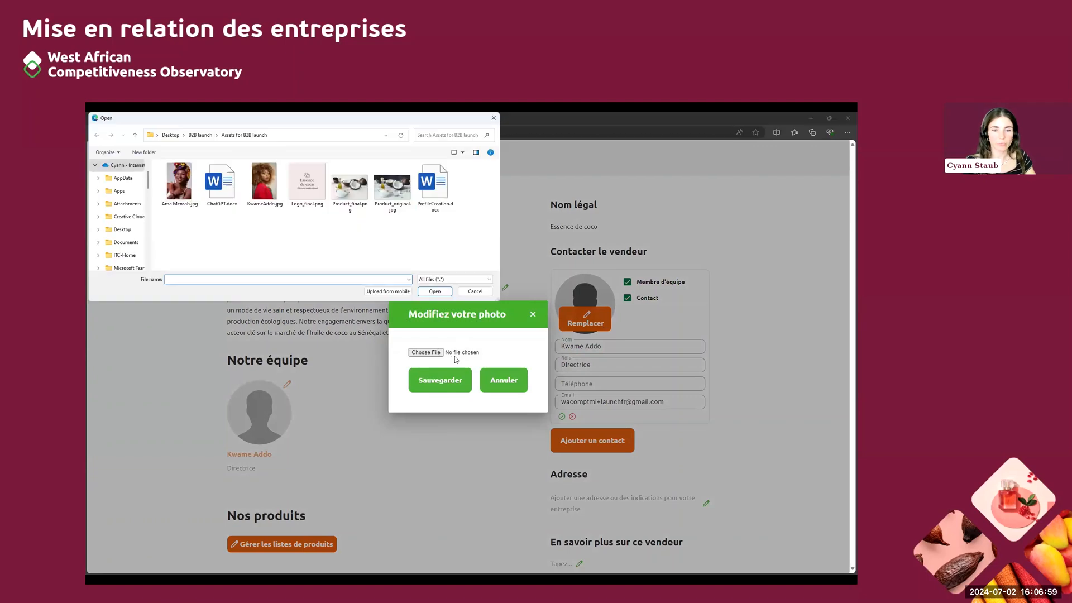
{"action": "left_click", "coordinate": [265, 183]}
{"action": "left_click", "coordinate": [428, 292]}
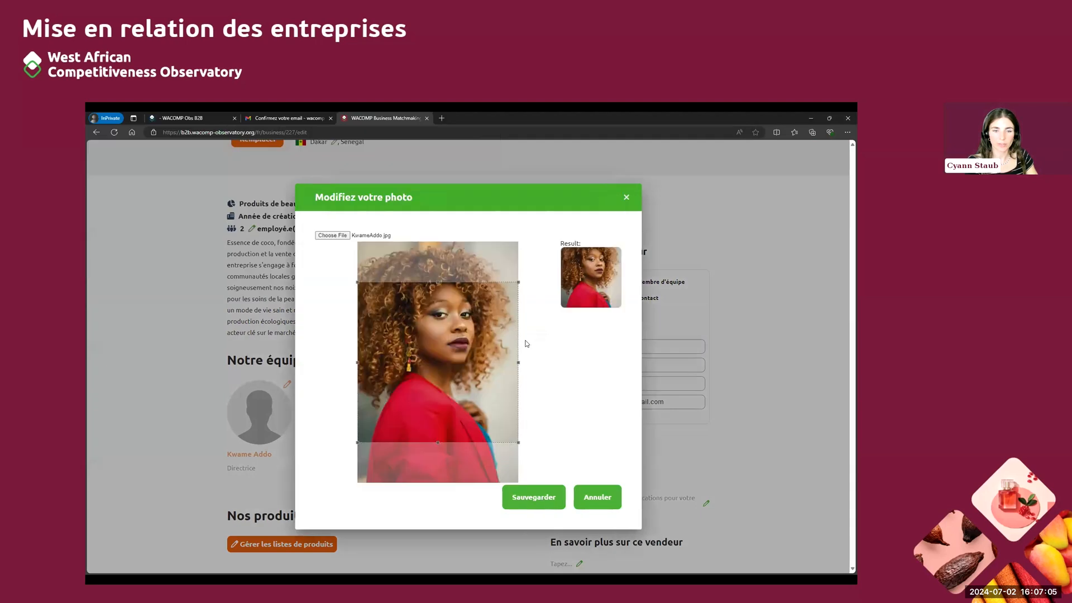
{"action": "left_click_drag", "start_coordinate": [443, 386], "coordinate": [443, 363]}
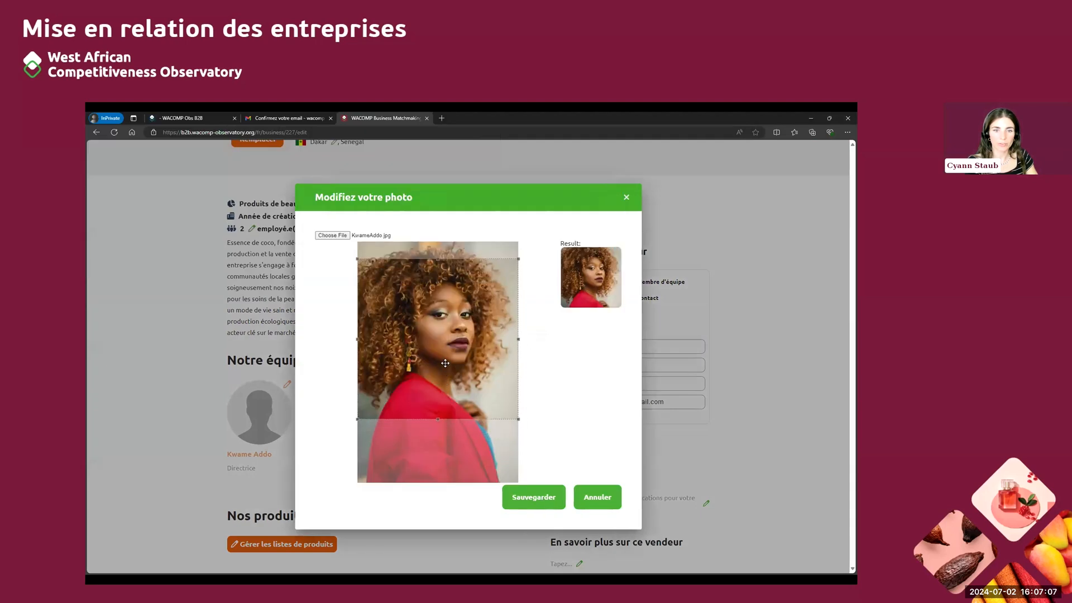
{"action": "left_click", "coordinate": [554, 501]}
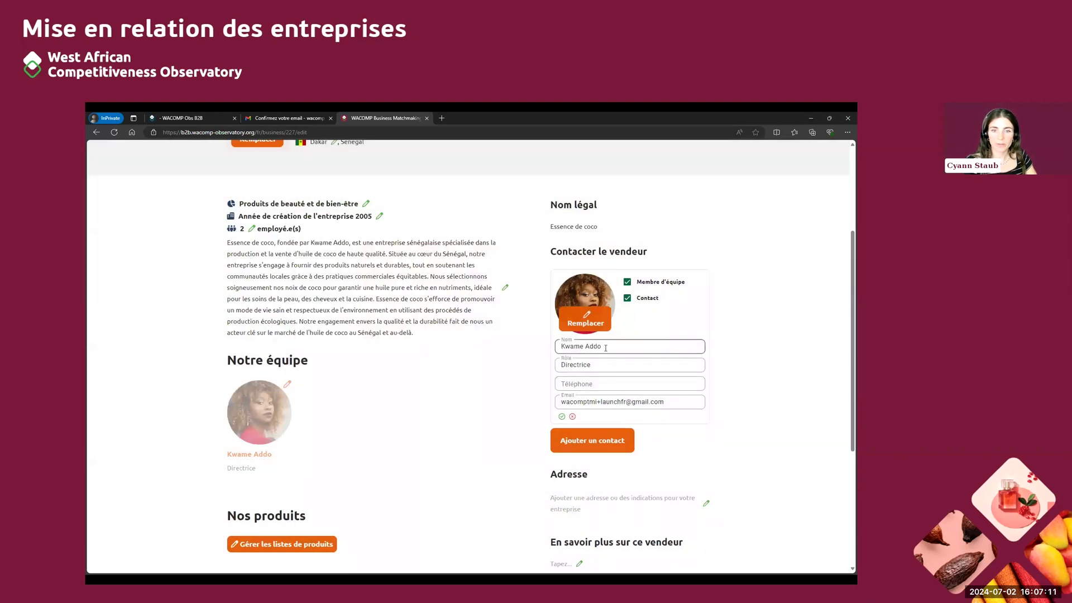
Enter the seller contact's phone number and save the contact
{"action": "left_click", "coordinate": [596, 385]}
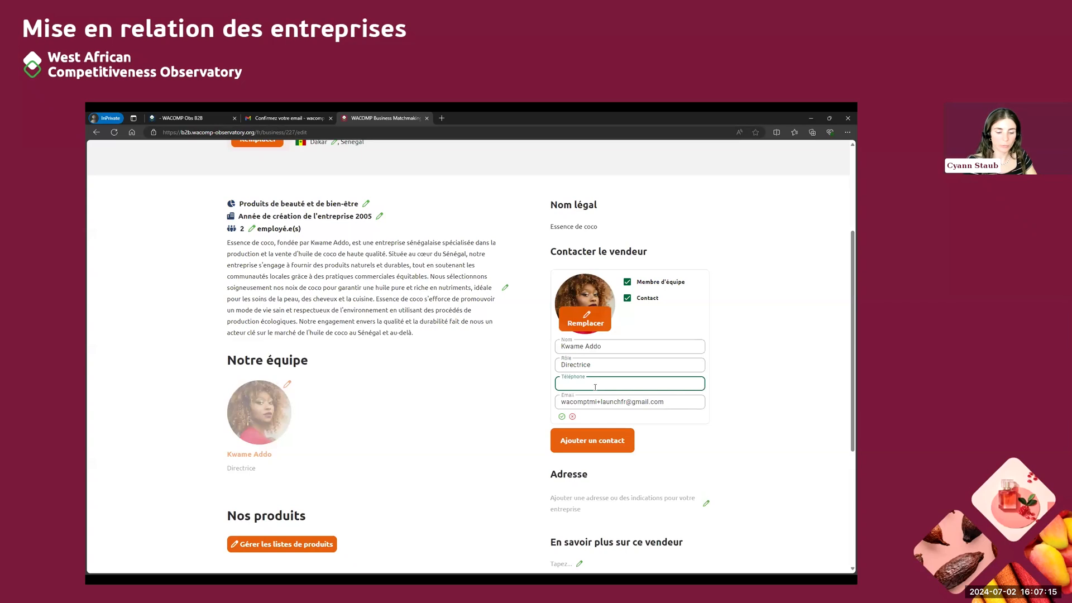
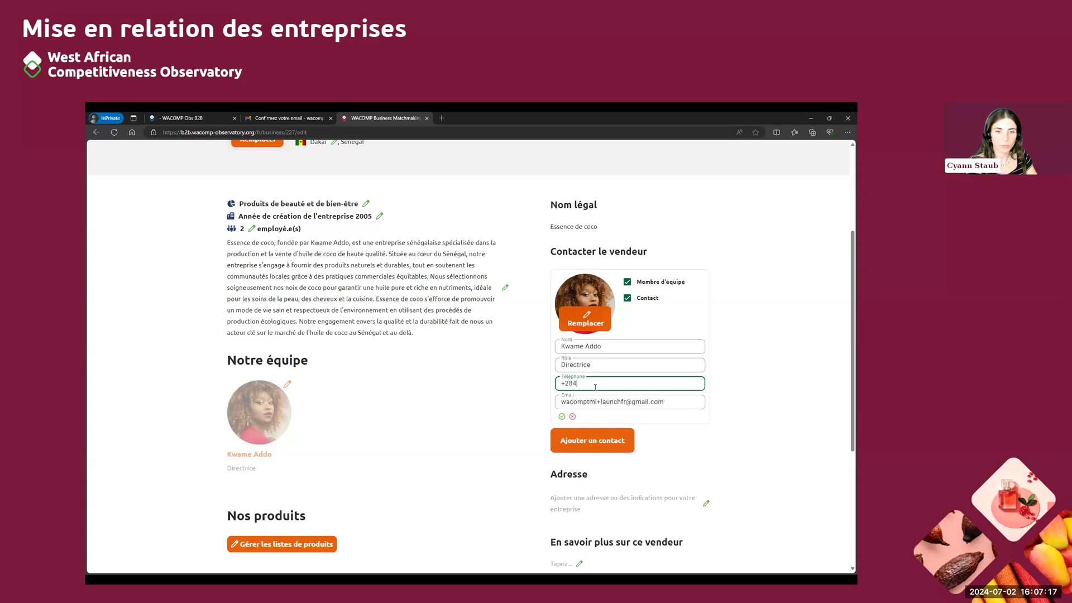
{"action": "key", "text": "BackSpace"}
{"action": "key", "text": "BackSpace"}
{"action": "left_click_drag", "start_coordinate": [689, 402], "coordinate": [540, 396]}
{"action": "left_click", "coordinate": [540, 396]}
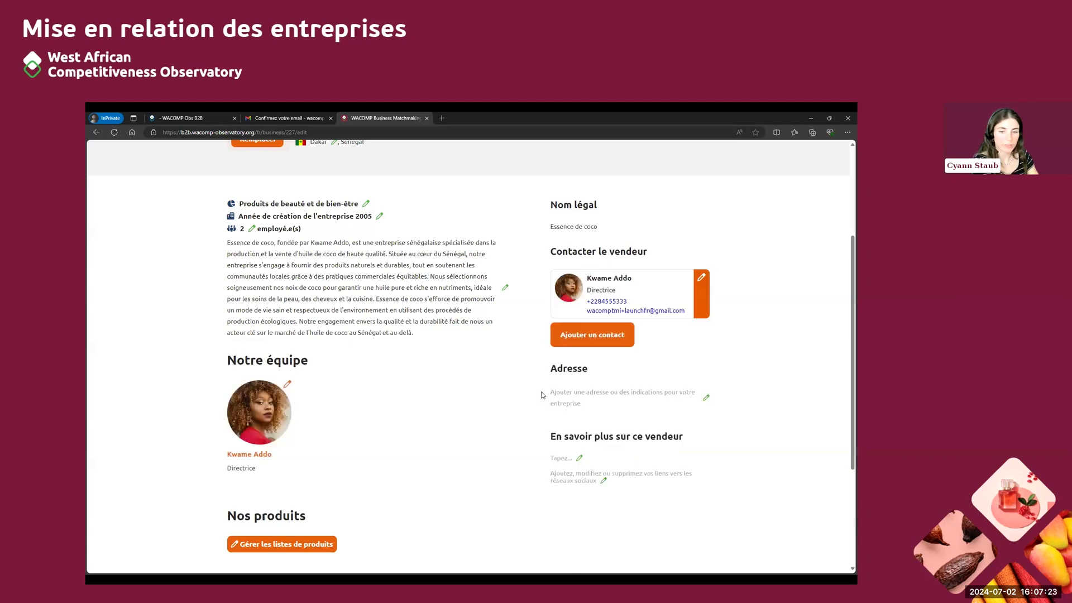
Replace the seller contact's e-mail address with the company's own address and save the contact
{"action": "left_click", "coordinate": [702, 278]}
{"action": "left_click_drag", "start_coordinate": [676, 402], "coordinate": [550, 405]}
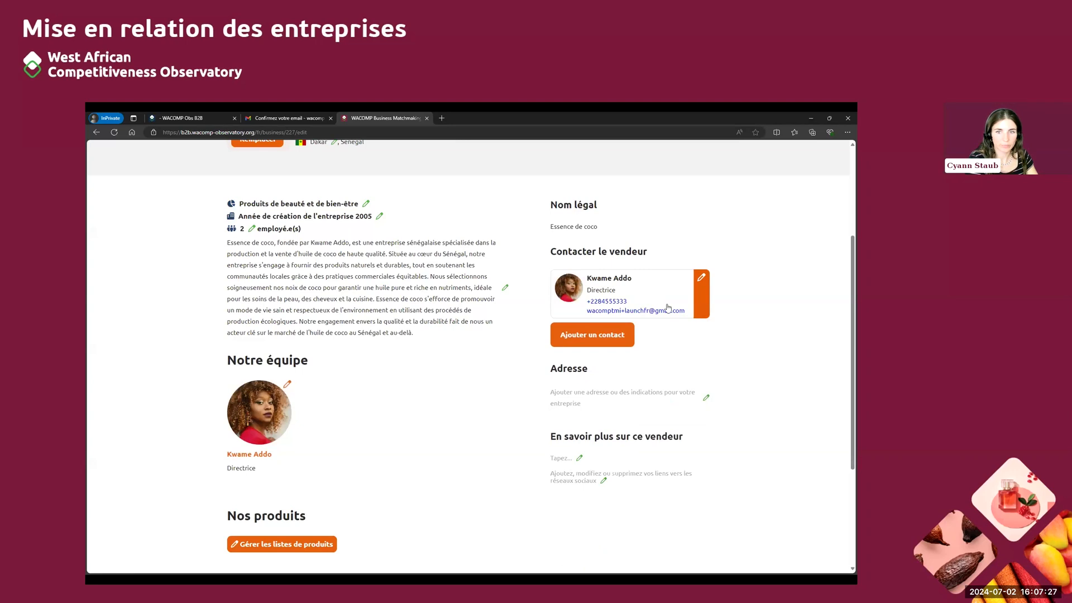
{"action": "left_click", "coordinate": [700, 297]}
{"action": "left_click", "coordinate": [666, 402]}
{"action": "key", "text": "BackSpace"}
{"action": "key", "text": "BackSpace"}
{"action": "key", "text": "BackSpace"}
{"action": "key", "text": "BackSpace"}
{"action": "key", "text": "BackSpace"}
{"action": "key", "text": "BackSpace"}
{"action": "key", "text": "BackSpace"}
{"action": "key", "text": "BackSpace"}
{"action": "key", "text": "BackSpace"}
{"action": "key", "text": "BackSpace"}
{"action": "key", "text": "BackSpace"}
{"action": "key", "text": "BackSpace"}
{"action": "key", "text": "BackSpace"}
{"action": "key", "text": "BackSpace"}
{"action": "key", "text": "BackSpace"}
{"action": "key", "text": "BackSpace"}
{"action": "key", "text": "BackSpace"}
{"action": "key", "text": "BackSpace"}
{"action": "key", "text": "BackSpace"}
{"action": "key", "text": "BackSpace"}
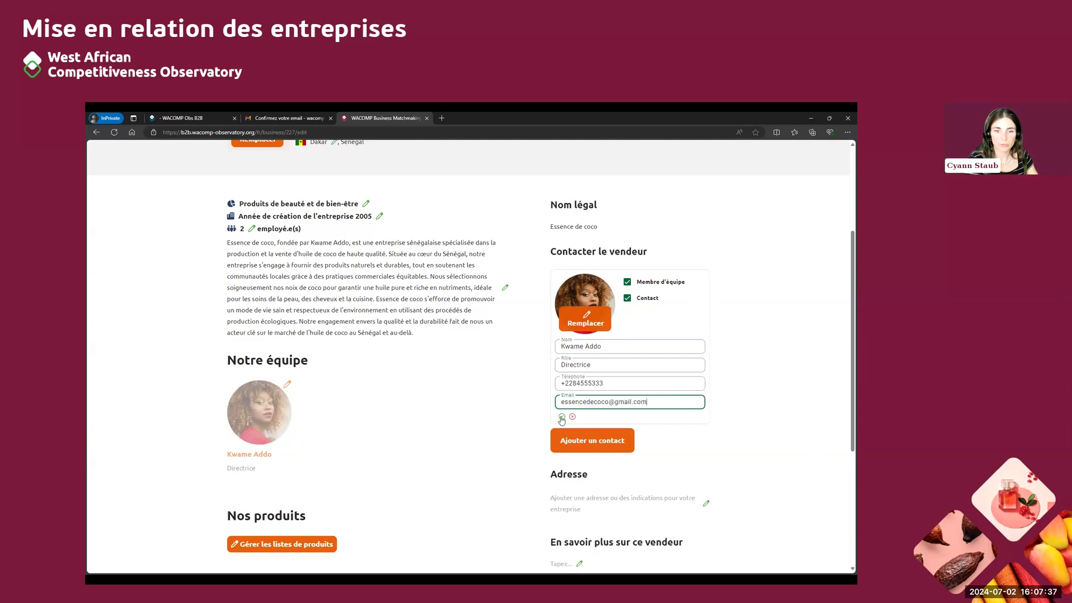
{"action": "left_click", "coordinate": [562, 417]}
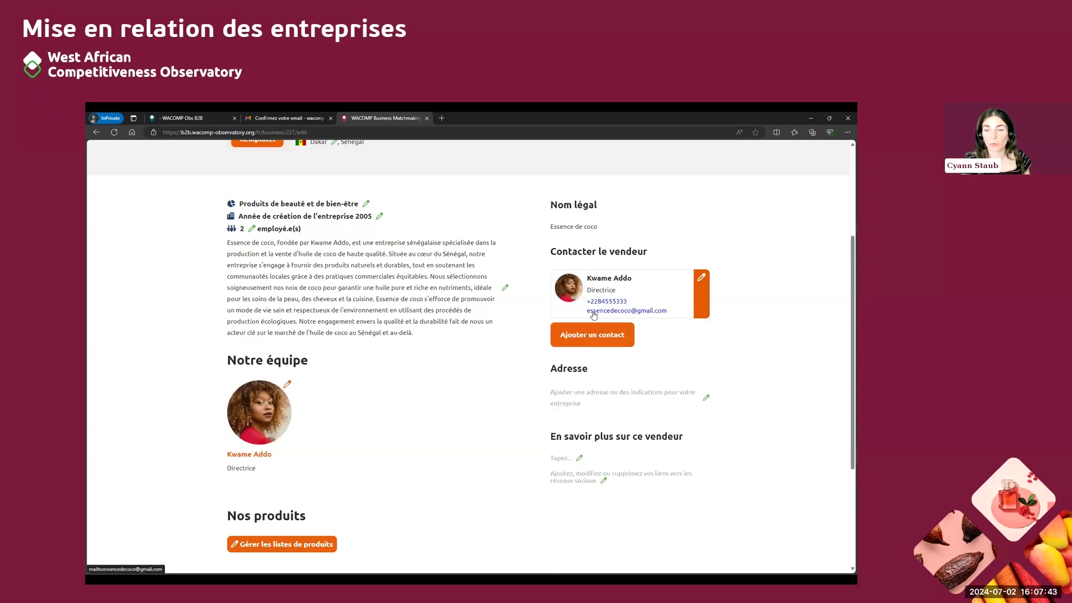
Add a second seller contact and upload the employee's portrait as its photo, keeping the proposed crop area
{"action": "left_click", "coordinate": [589, 346]}
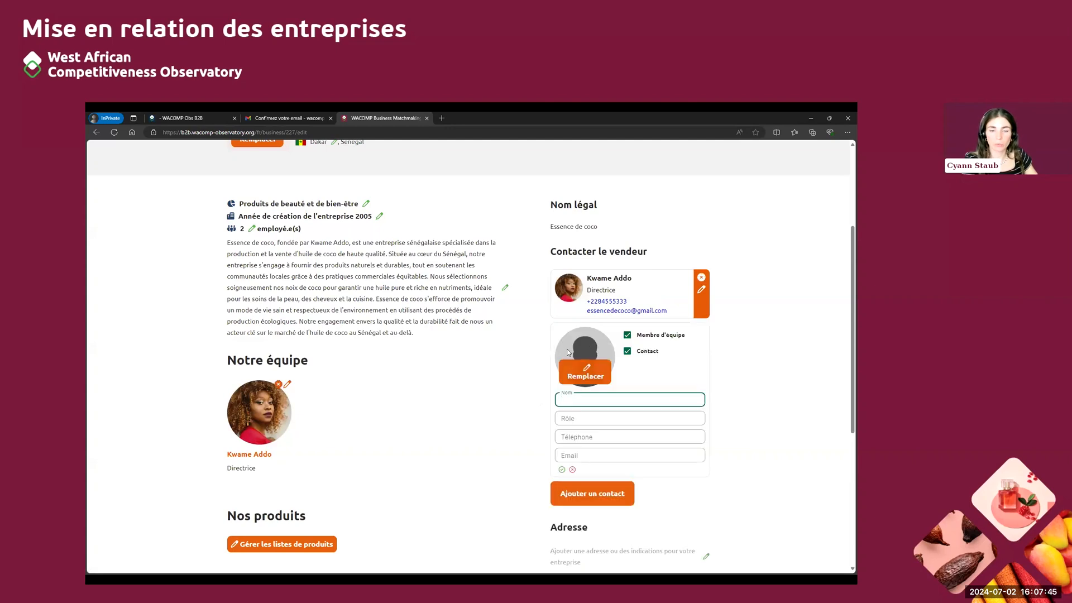
{"action": "left_click", "coordinate": [596, 373]}
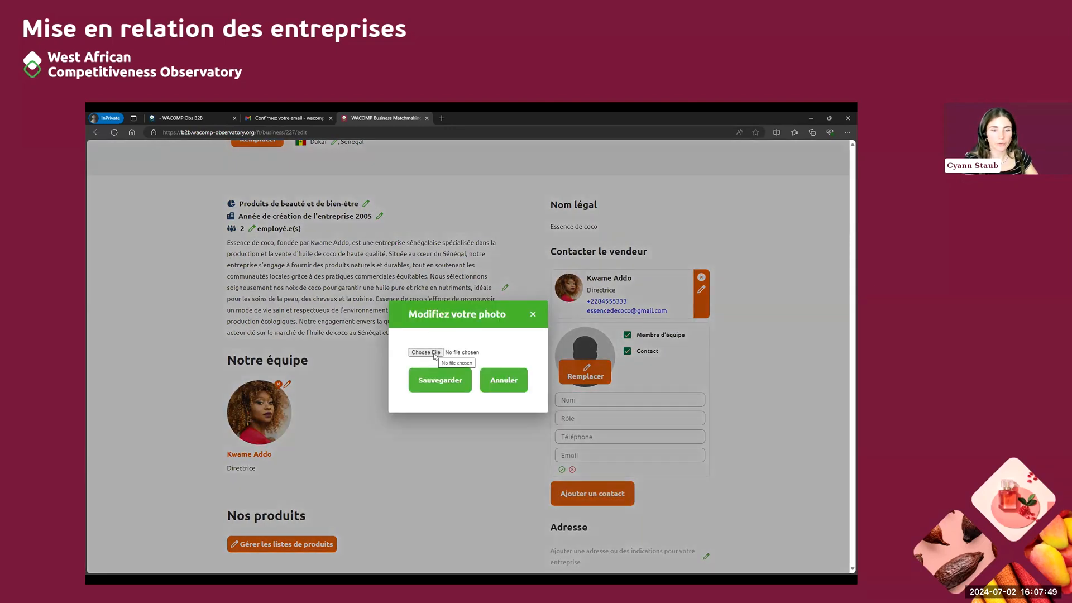
{"action": "left_click", "coordinate": [440, 350]}
{"action": "double_click", "coordinate": [180, 184]}
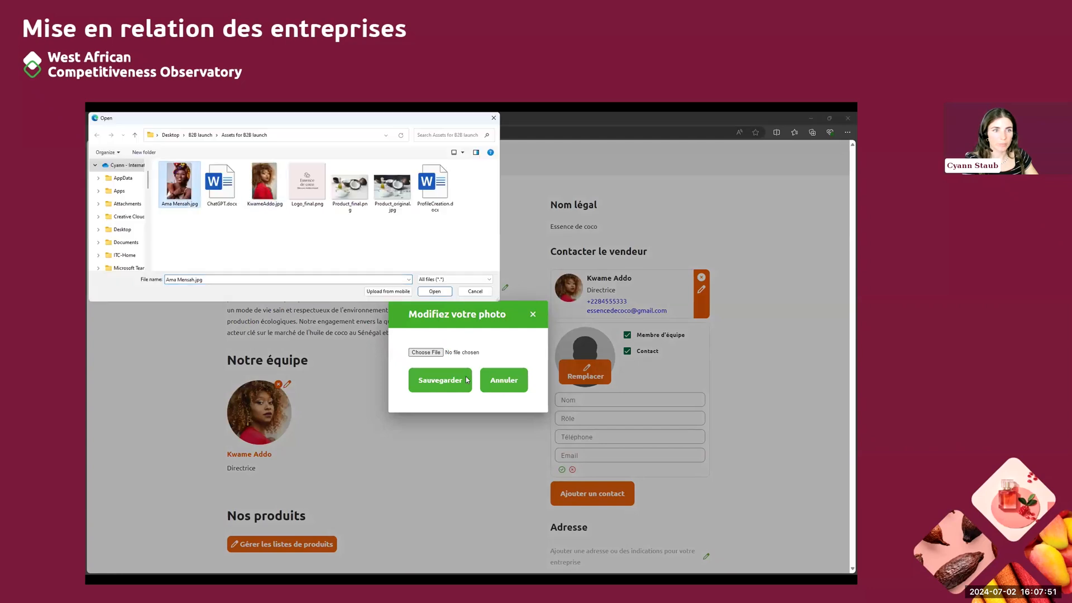
{"action": "left_click", "coordinate": [434, 292]}
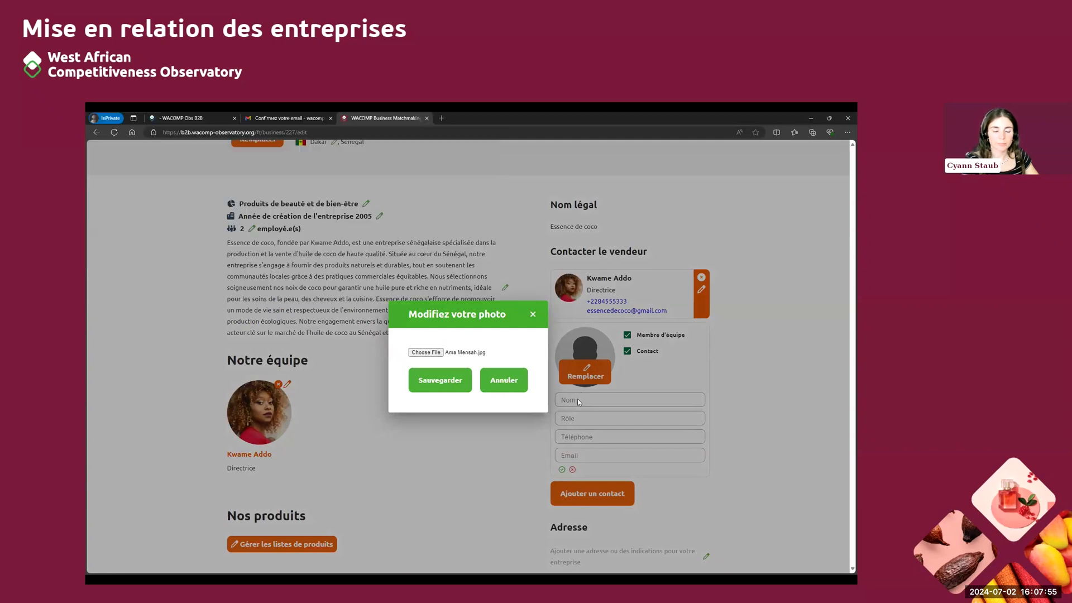
{"action": "left_click_drag", "start_coordinate": [441, 329], "coordinate": [441, 327]}
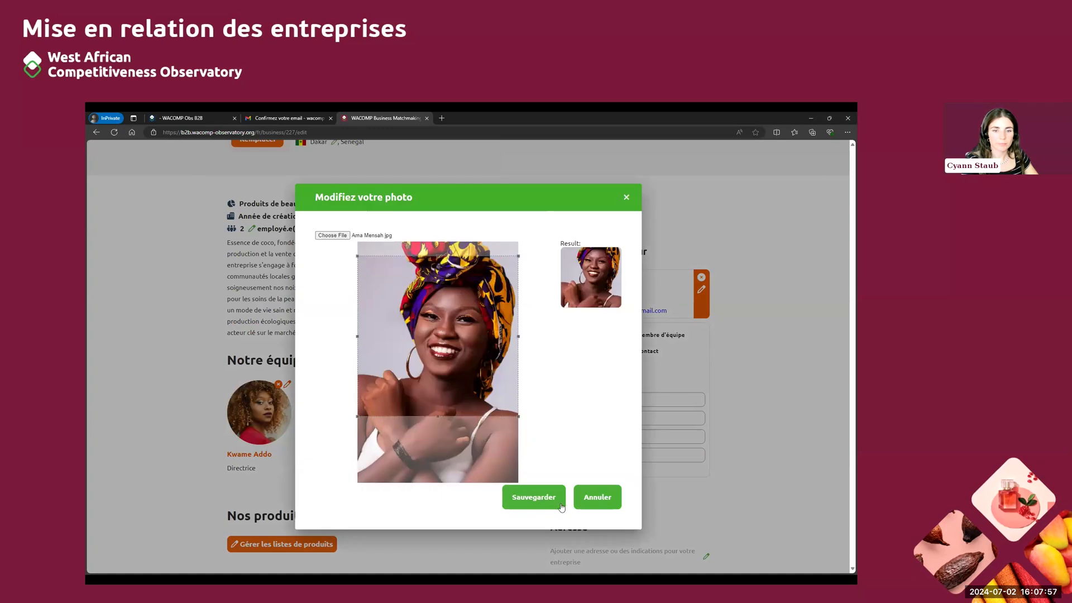
{"action": "left_click", "coordinate": [546, 501]}
Enter the employee's full name and the role Employée for the second contact, then save the contact
{"action": "left_click", "coordinate": [578, 401]}
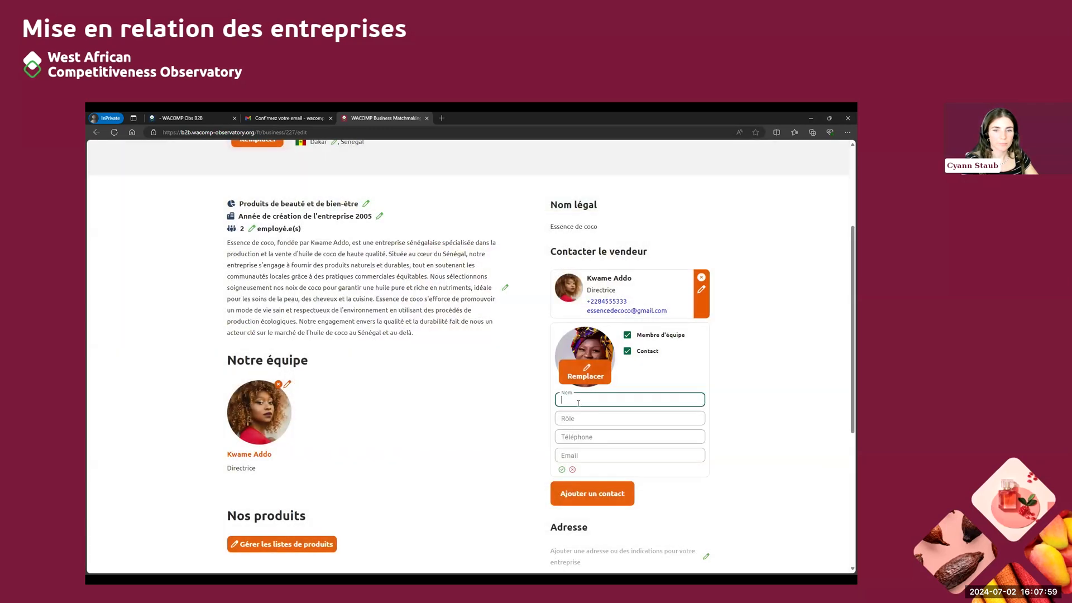
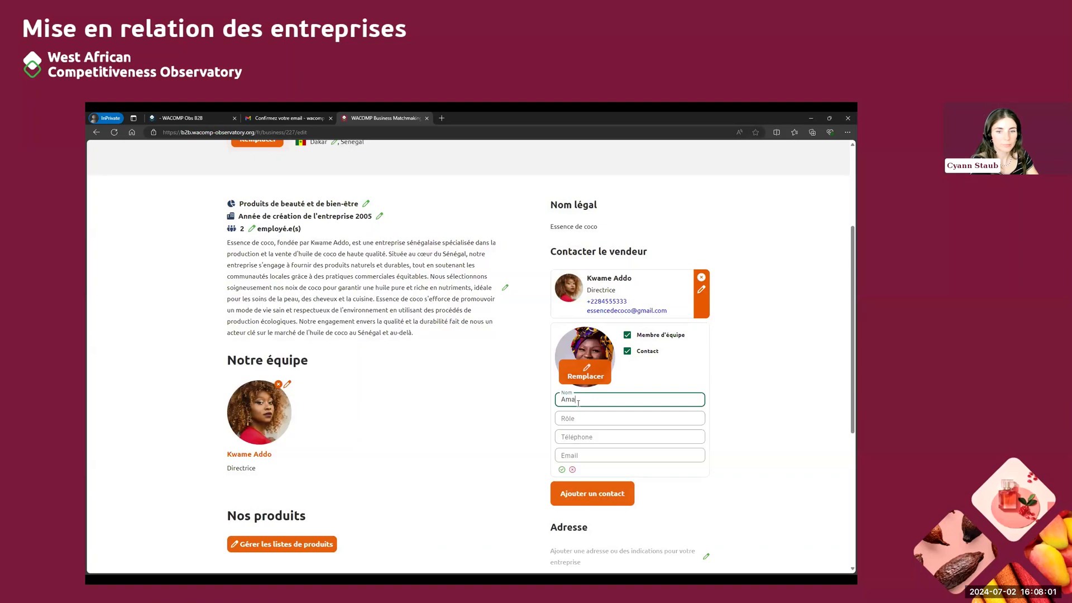
{"action": "left_click", "coordinate": [586, 417]}
{"action": "type", "text": "EMp"}
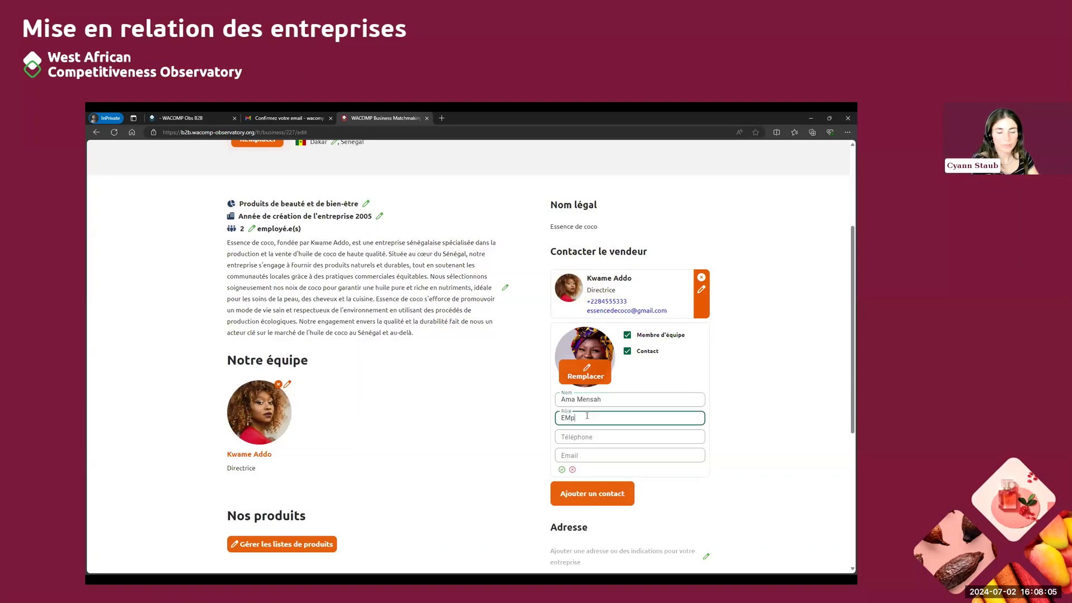
{"action": "type", "text": "mployée"}
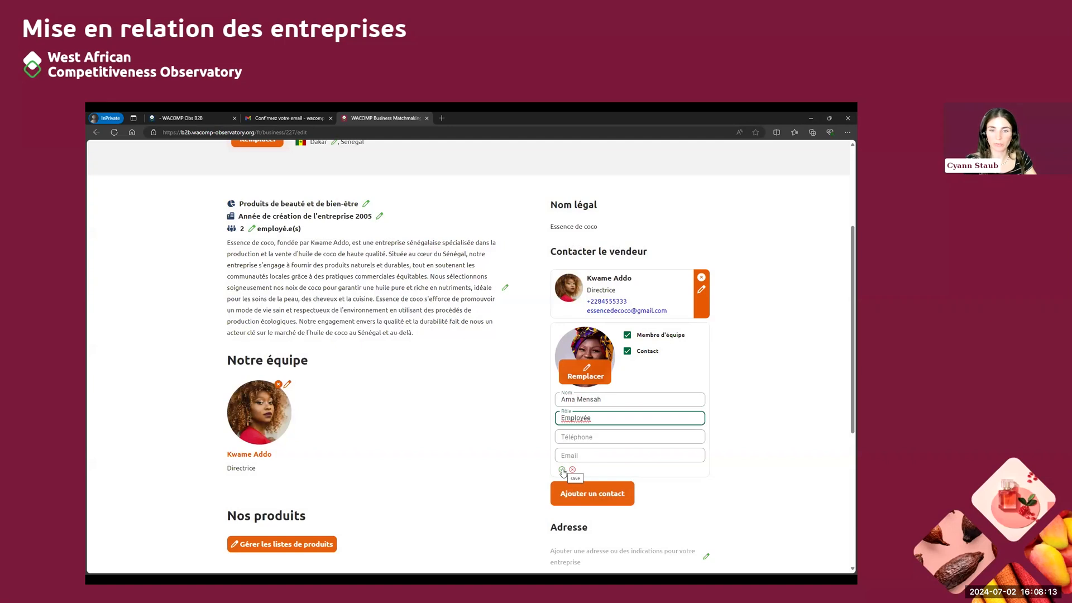
{"action": "left_click", "coordinate": [563, 470]}
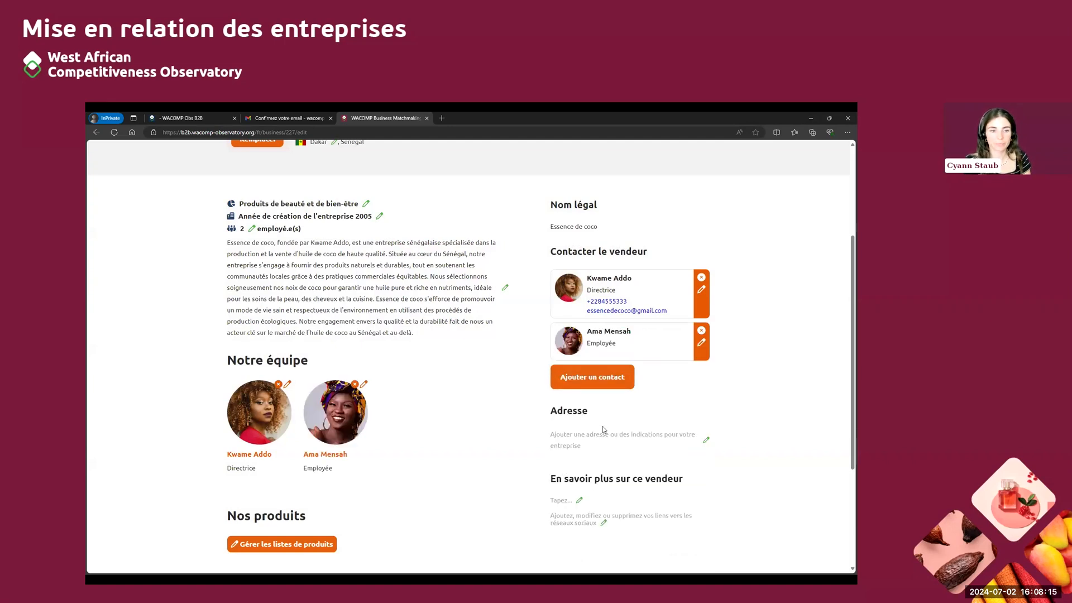
Set the company's address to Dakar, Senegal and save it
{"action": "scroll", "coordinate": [605, 429], "scroll_direction": "down", "scroll_amount": 2}
{"action": "left_click", "coordinate": [706, 364]}
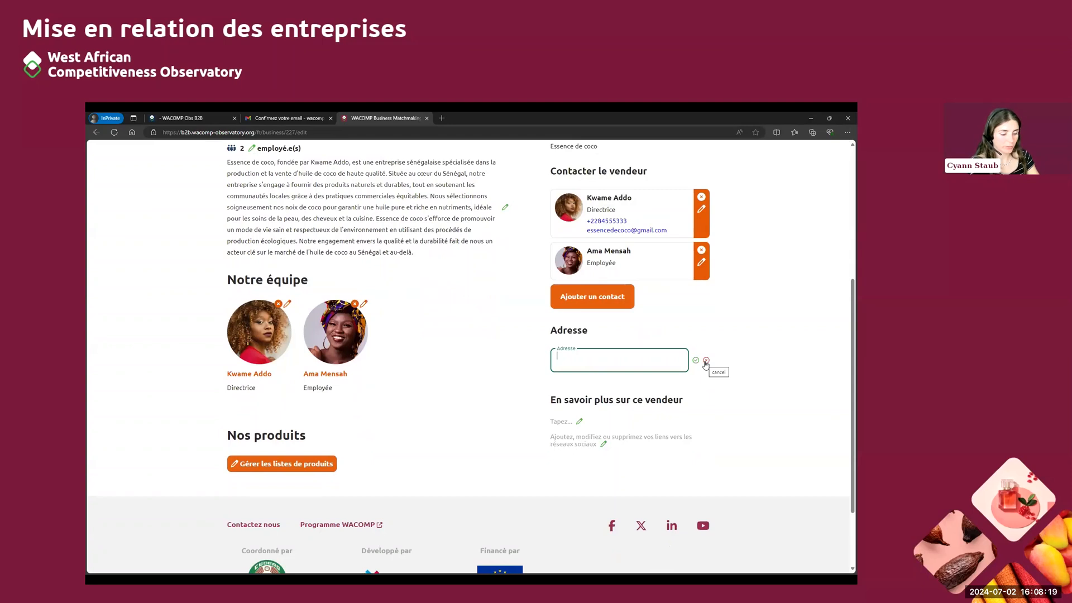
{"action": "type", "text": "Dakar, Senegal"}
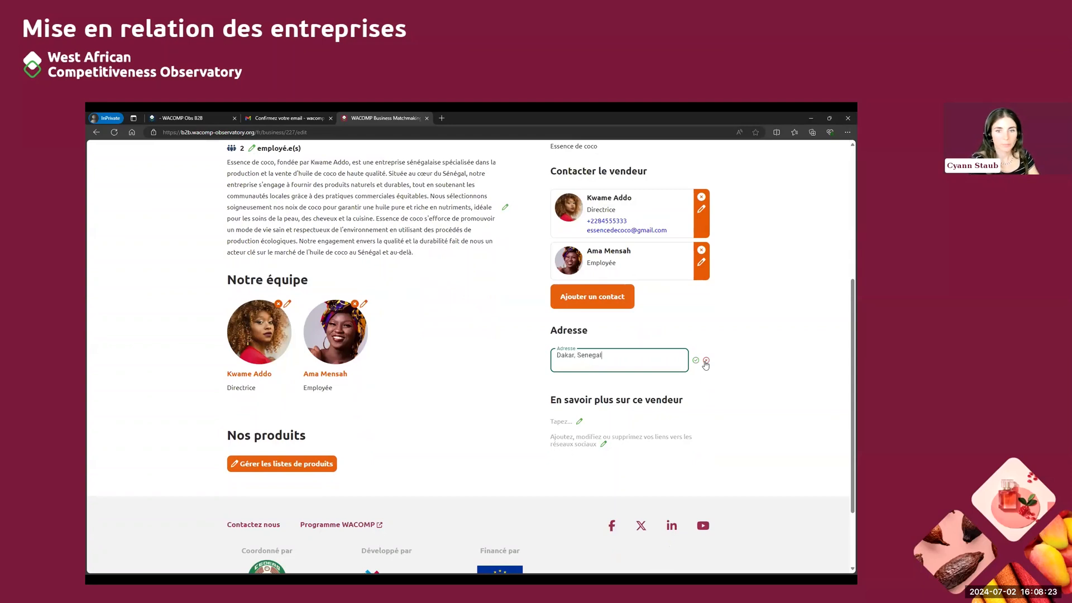
{"action": "left_click", "coordinate": [696, 360]}
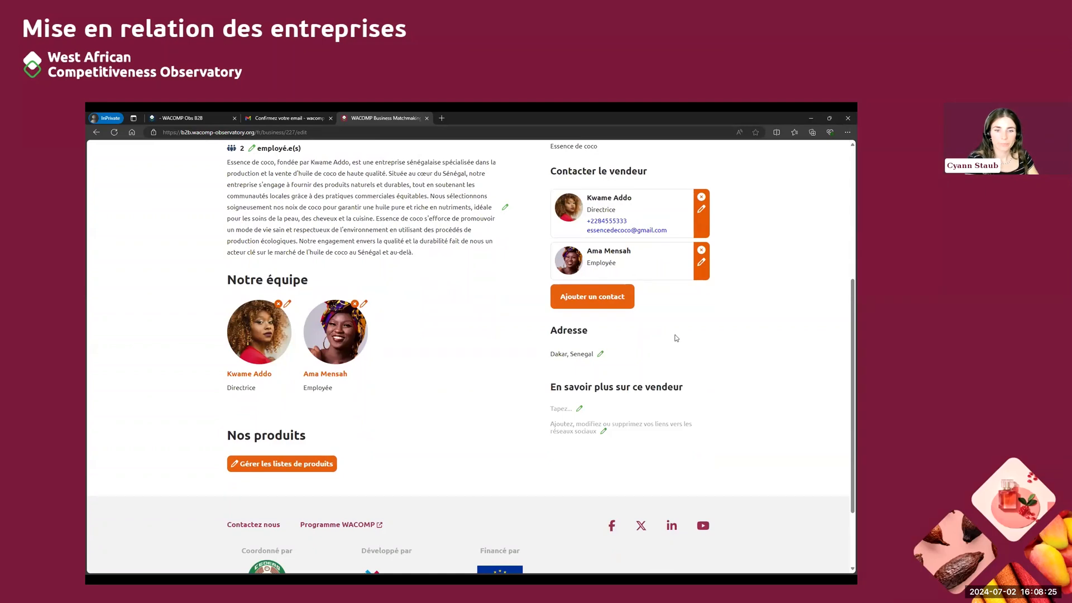
{"action": "scroll", "coordinate": [676, 338], "scroll_direction": "down", "scroll_amount": 2}
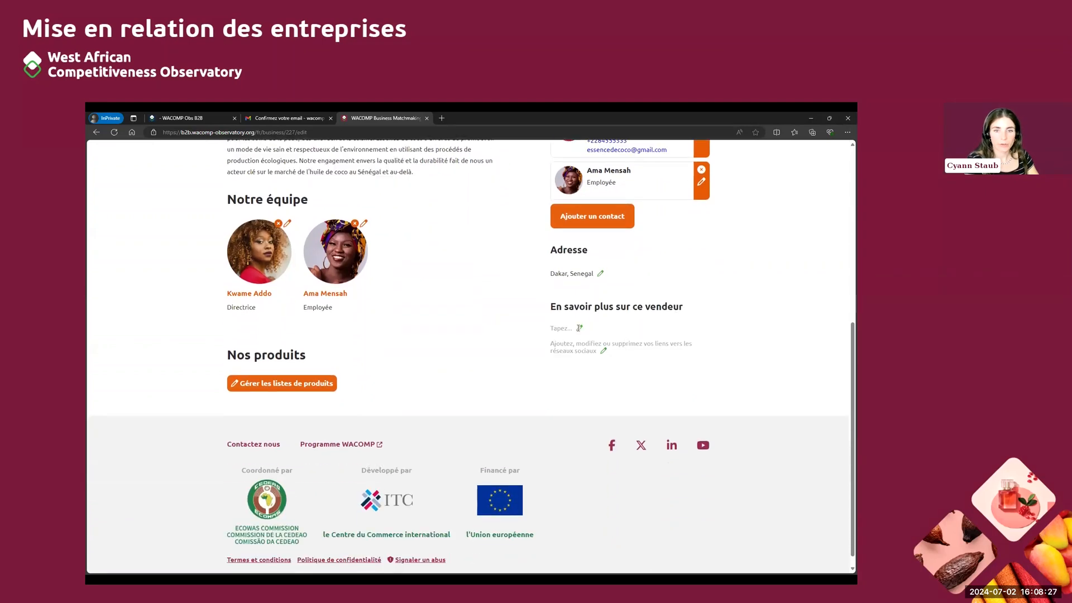
{"action": "left_click", "coordinate": [579, 328]}
{"action": "type", "text": "www.essenced"}
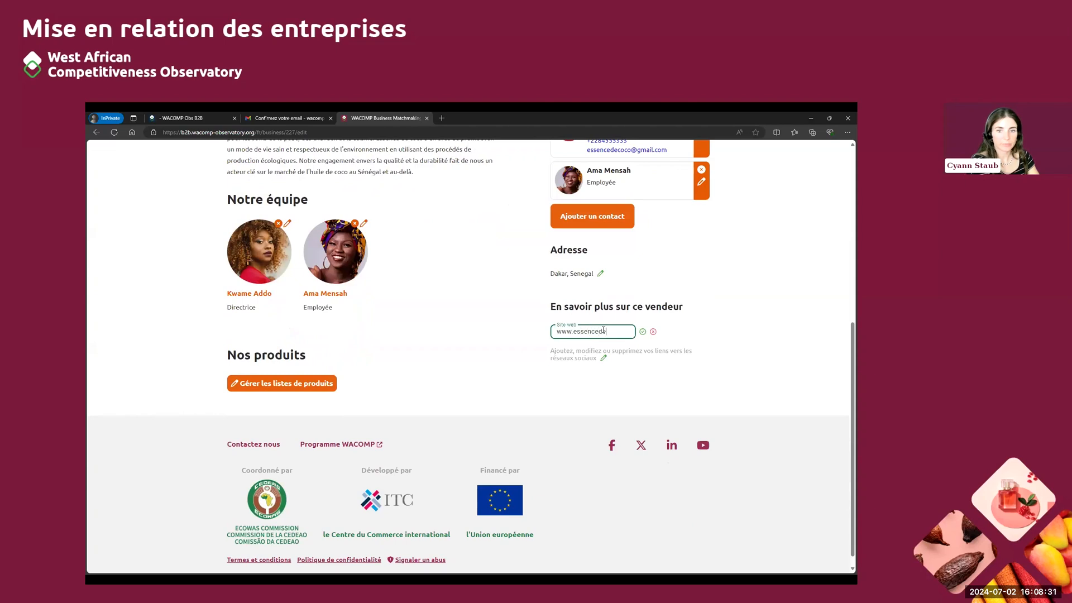
{"action": "type", "text": "ecoco.com"}
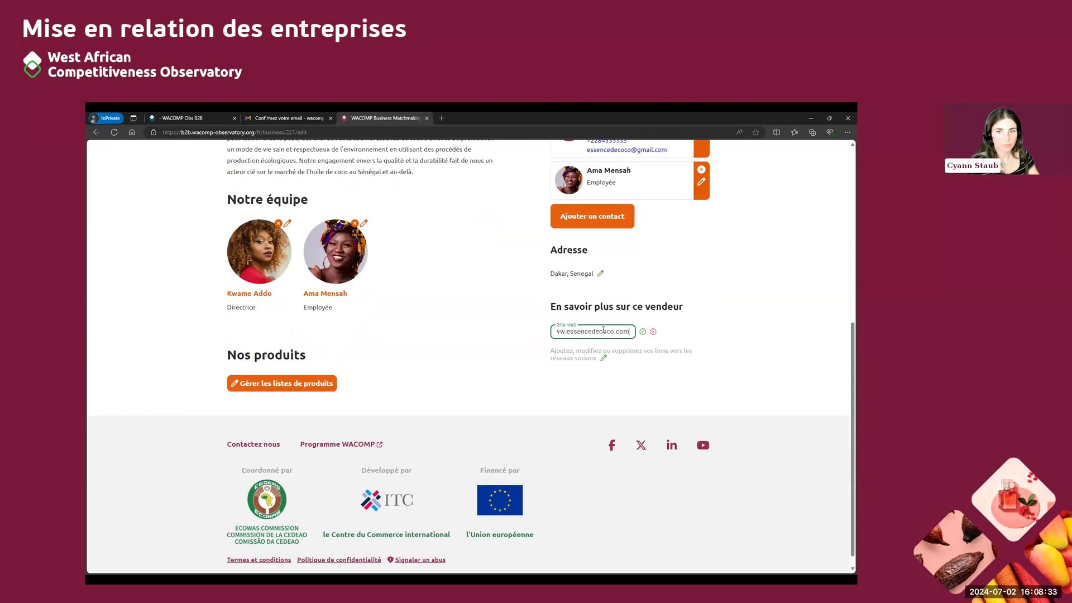
{"action": "left_click", "coordinate": [642, 332]}
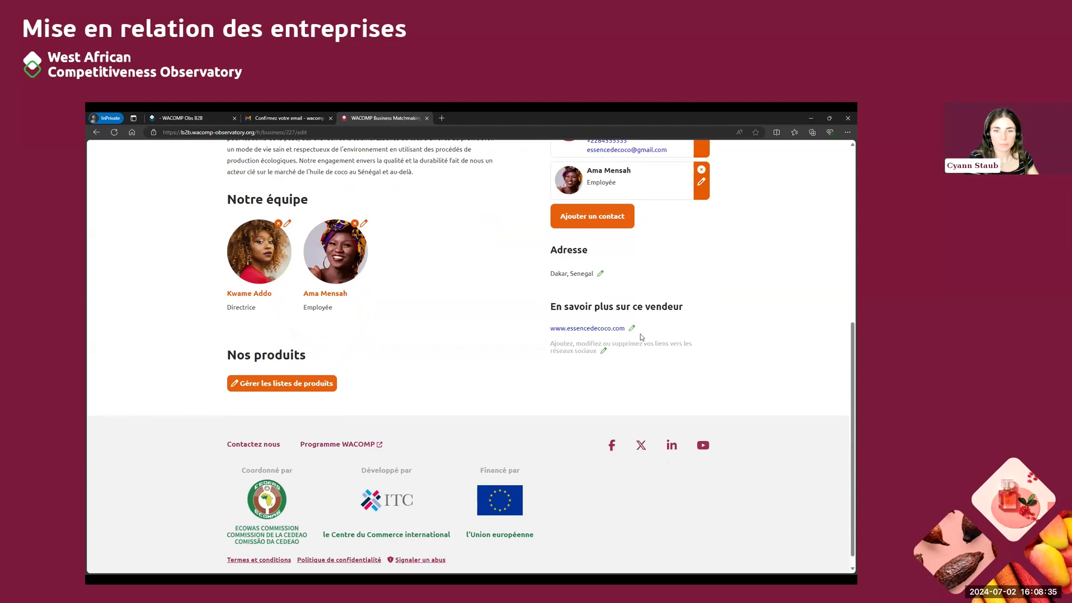
Add essencedecoco as the company's Facebook and LinkedIn page names and save the social network links
{"action": "left_click", "coordinate": [603, 352]}
{"action": "left_click", "coordinate": [651, 362]}
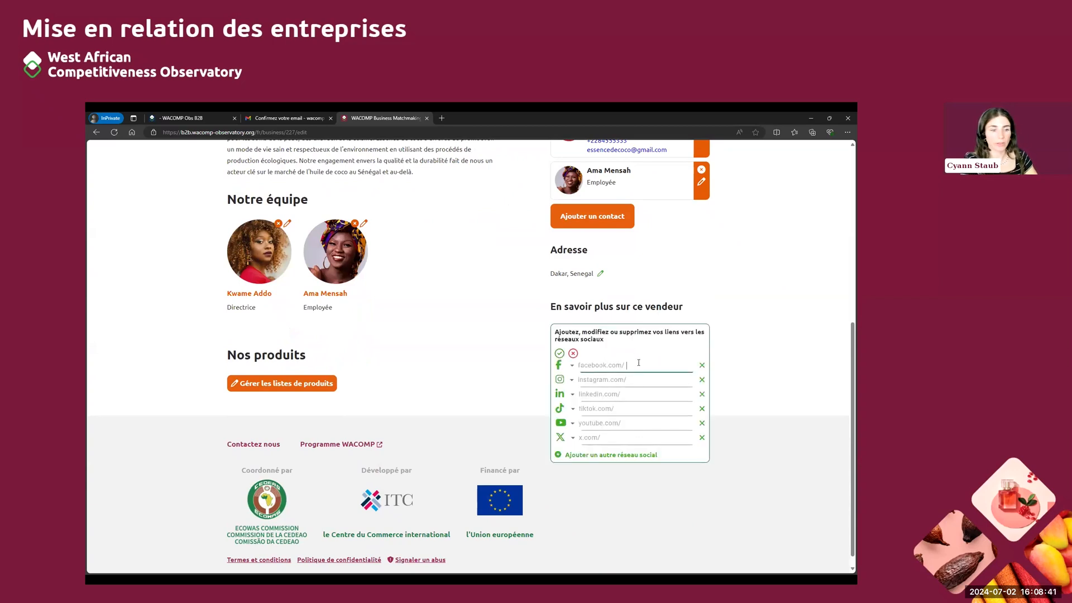
{"action": "type", "text": "essencede"}
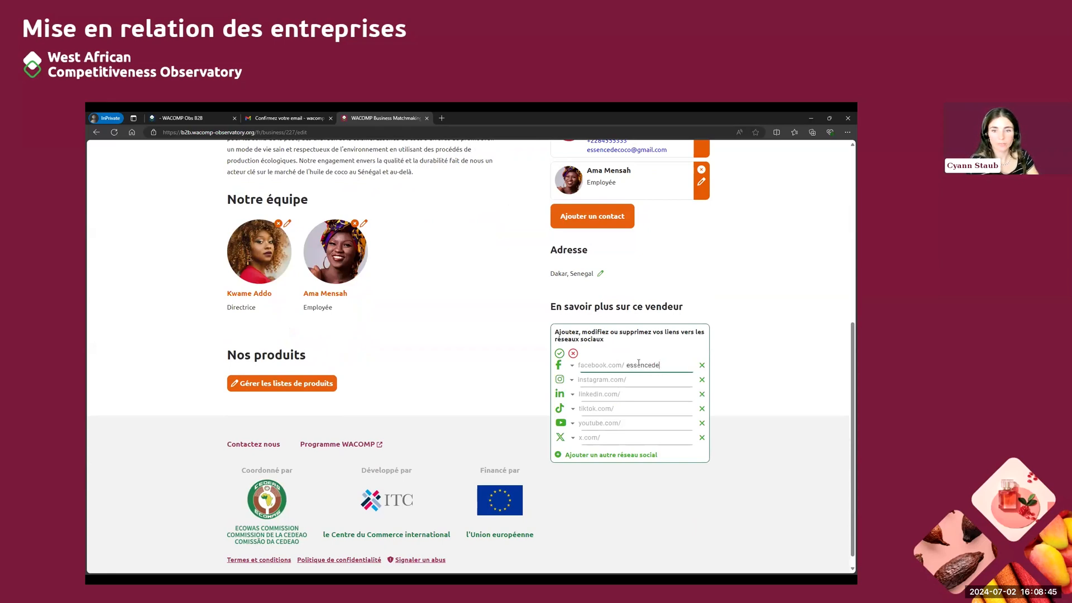
{"action": "type", "text": "coco"}
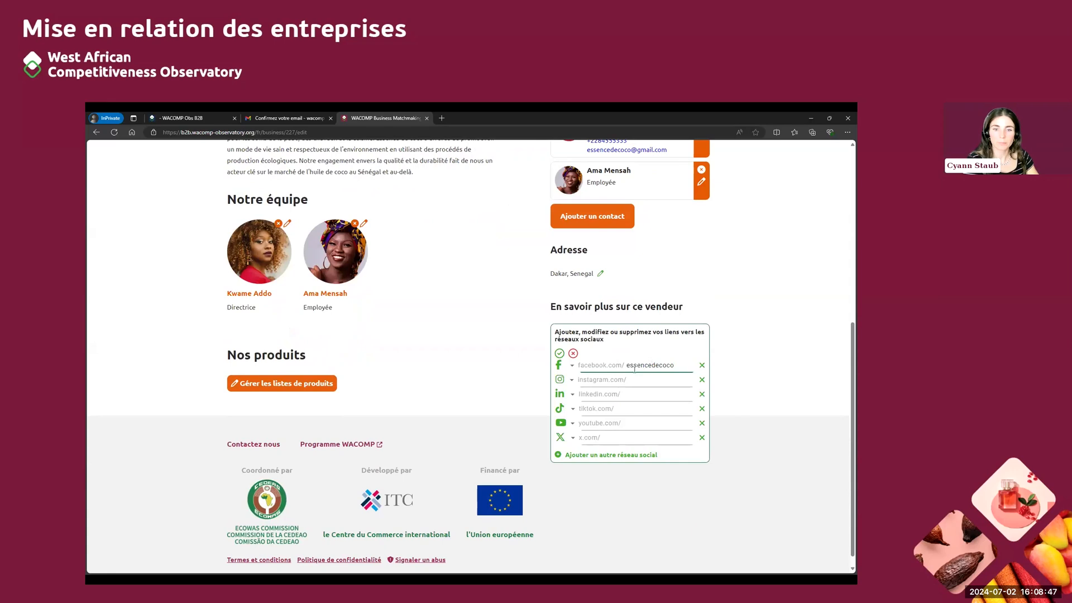
{"action": "left_click", "coordinate": [631, 394]}
{"action": "type", "text": "essencedecoco"}
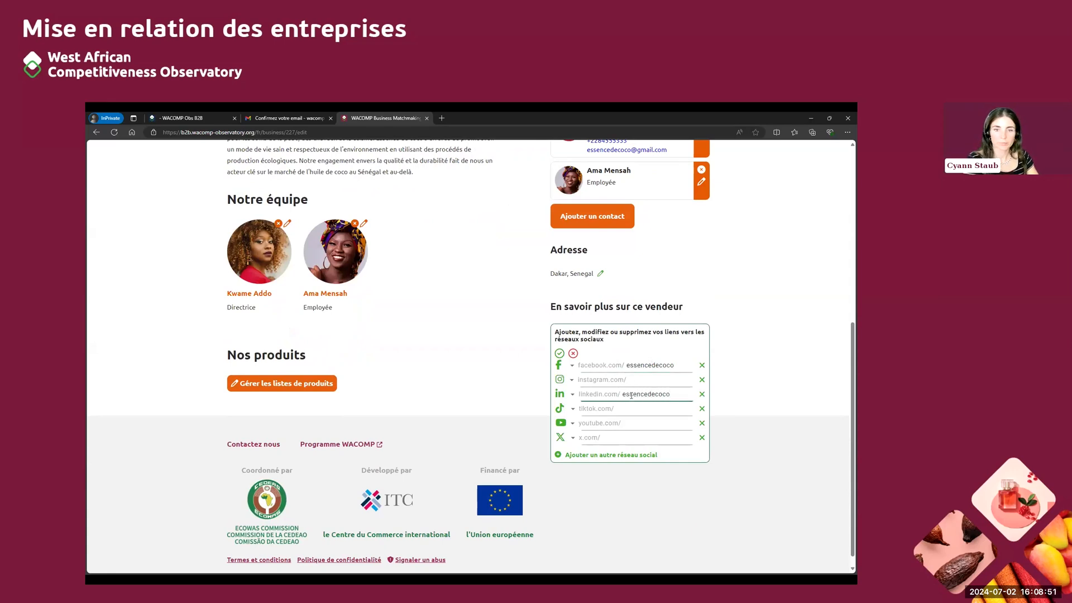
{"action": "left_click", "coordinate": [559, 353]}
Create a new product or service listing and set its sector to Autres produits de beauté under Produits de beauté et de bien-être
{"action": "scroll", "coordinate": [528, 380], "scroll_direction": "up", "scroll_amount": 5}
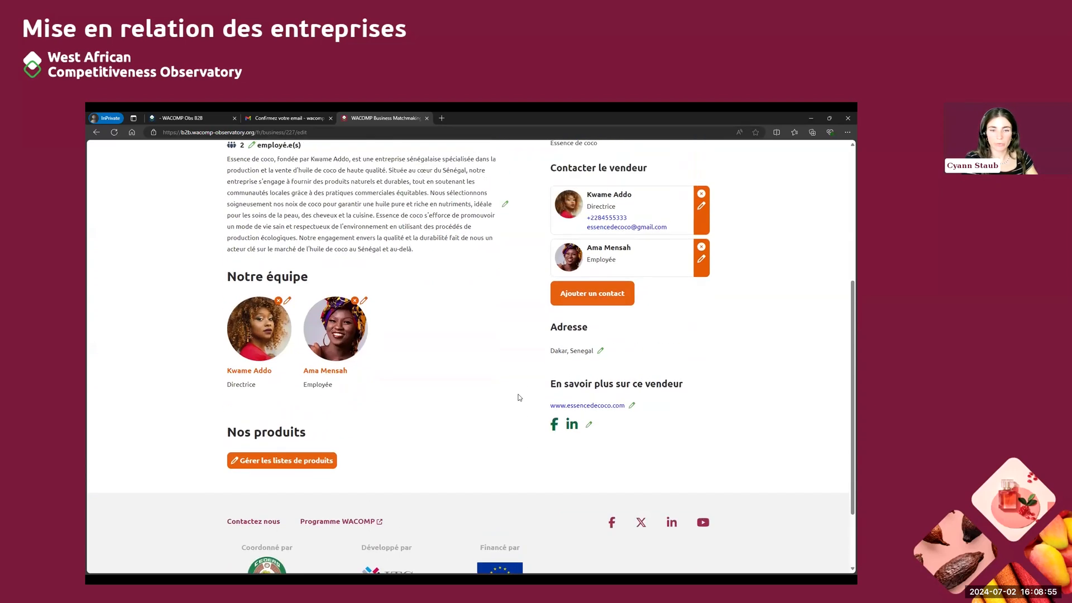
{"action": "scroll", "coordinate": [468, 434], "scroll_direction": "up", "scroll_amount": 1}
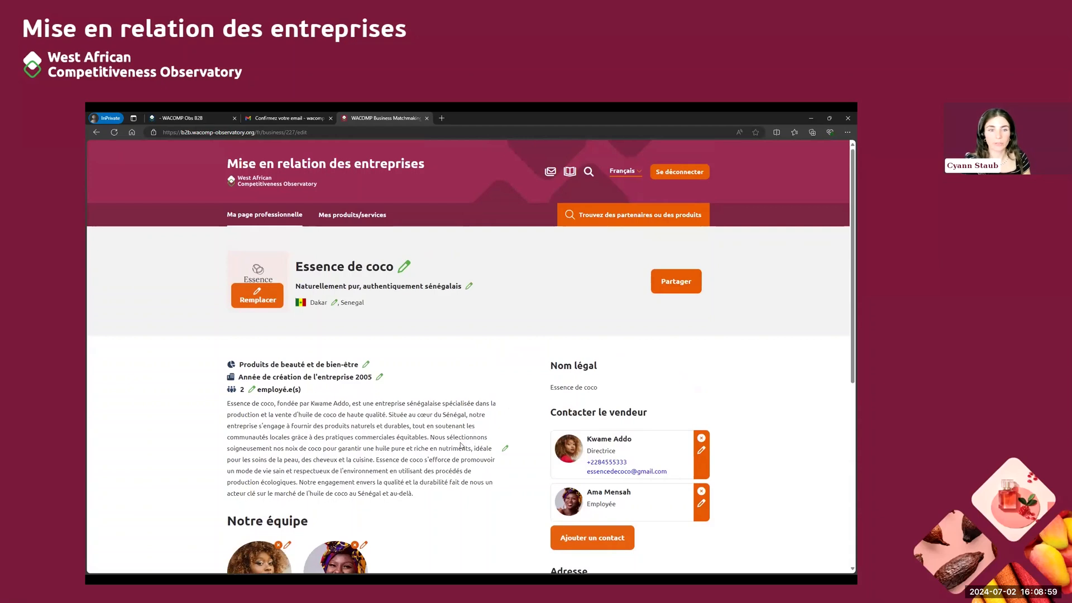
{"action": "scroll", "coordinate": [440, 445], "scroll_direction": "down", "scroll_amount": 5}
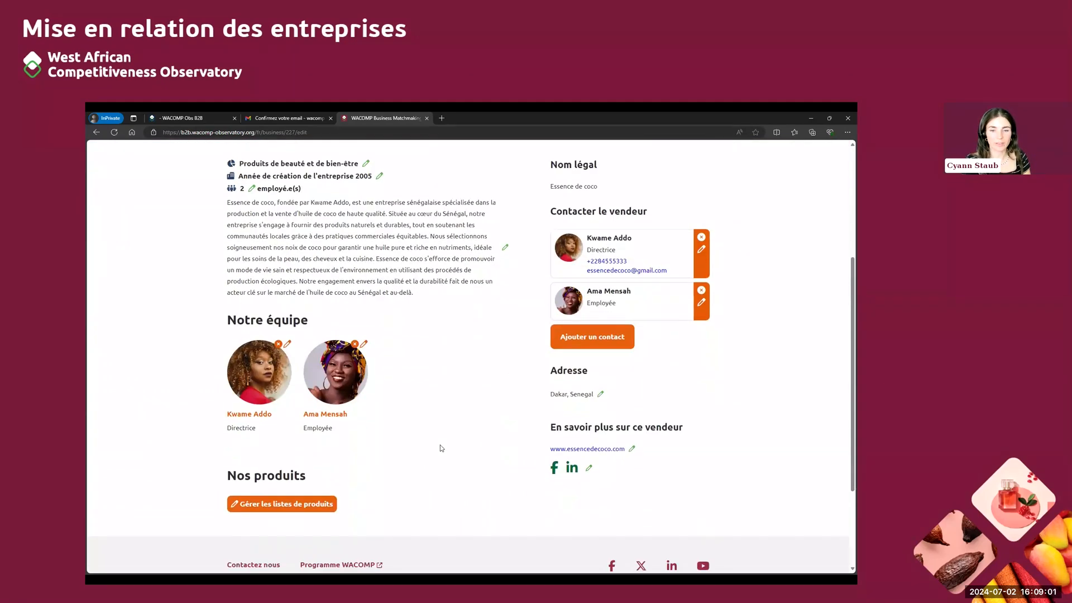
{"action": "scroll", "coordinate": [441, 448], "scroll_direction": "up", "scroll_amount": 5}
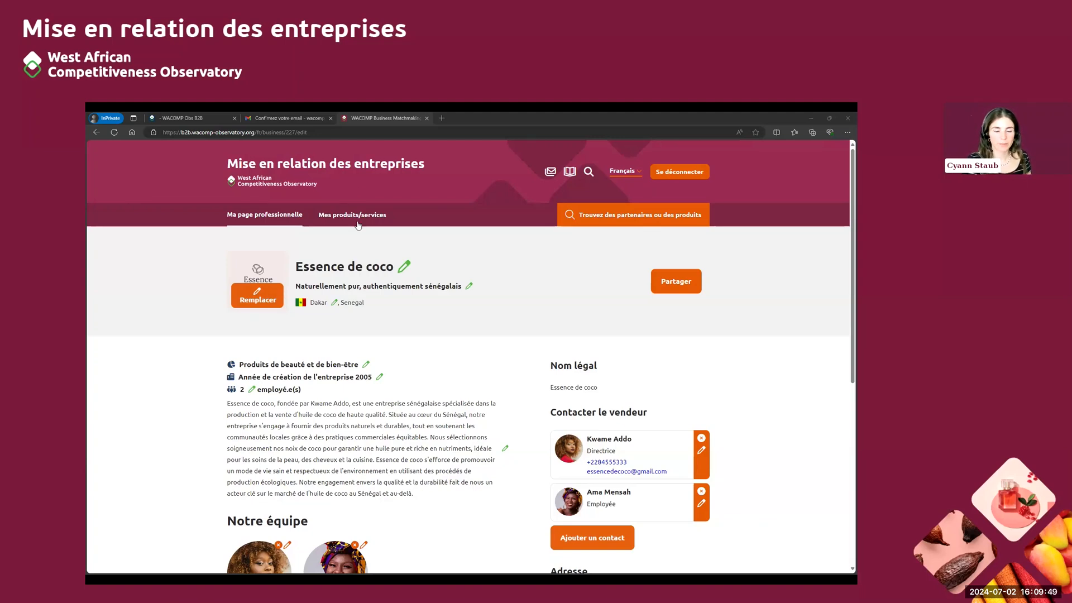
{"action": "scroll", "coordinate": [354, 322], "scroll_direction": "down", "scroll_amount": 3}
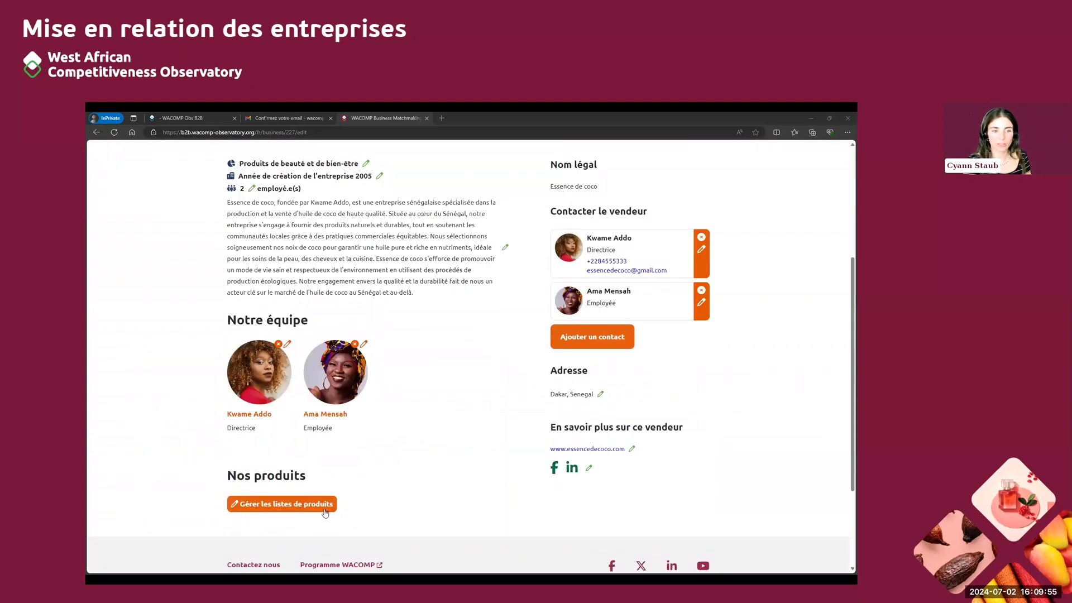
{"action": "scroll", "coordinate": [373, 503], "scroll_direction": "up", "scroll_amount": 3}
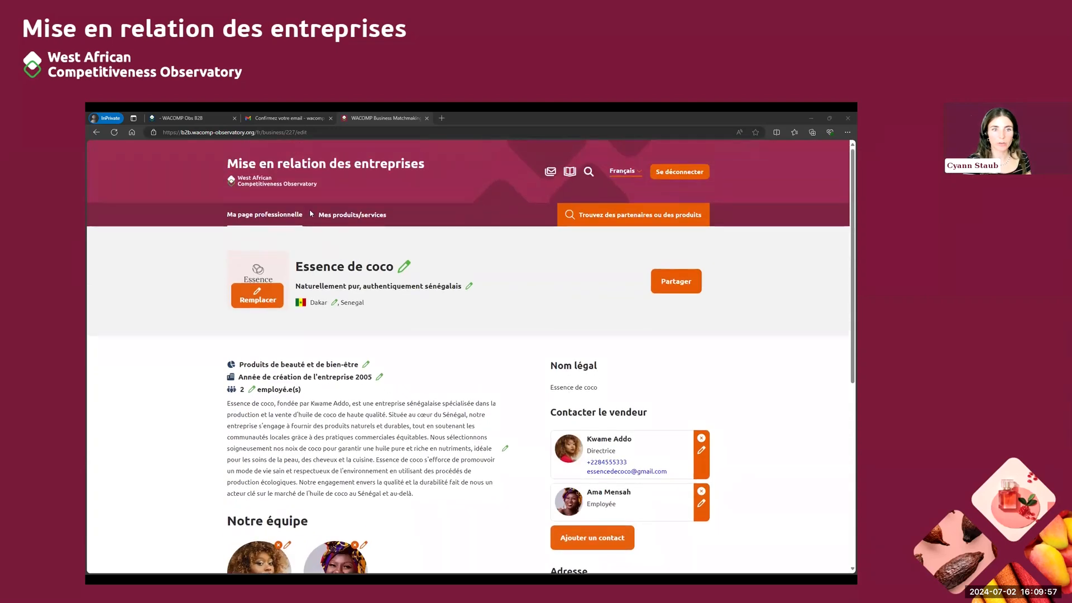
{"action": "left_click", "coordinate": [340, 217]}
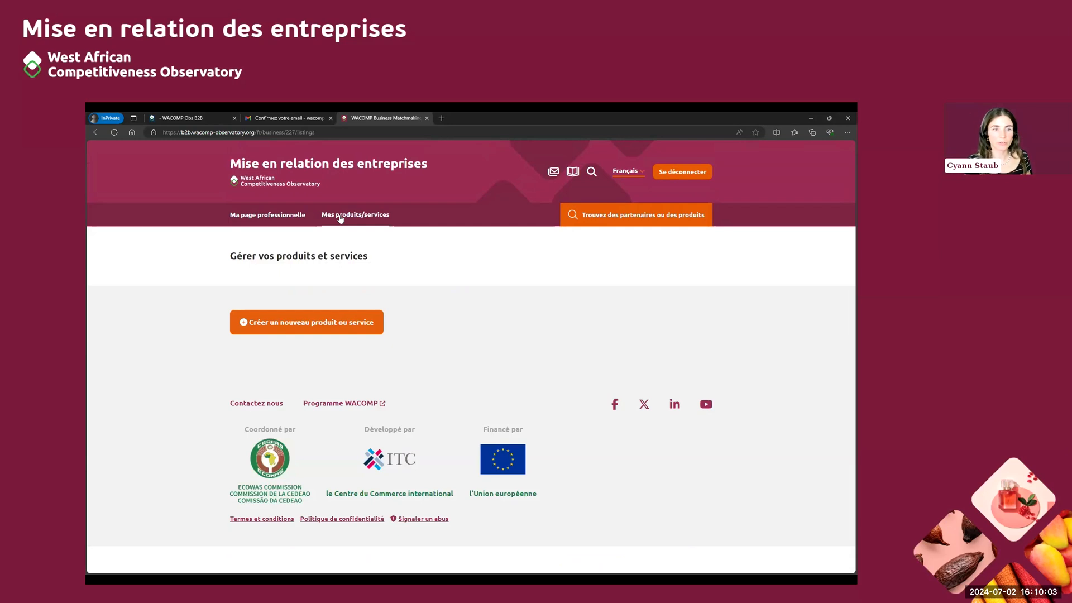
{"action": "left_click", "coordinate": [242, 326]}
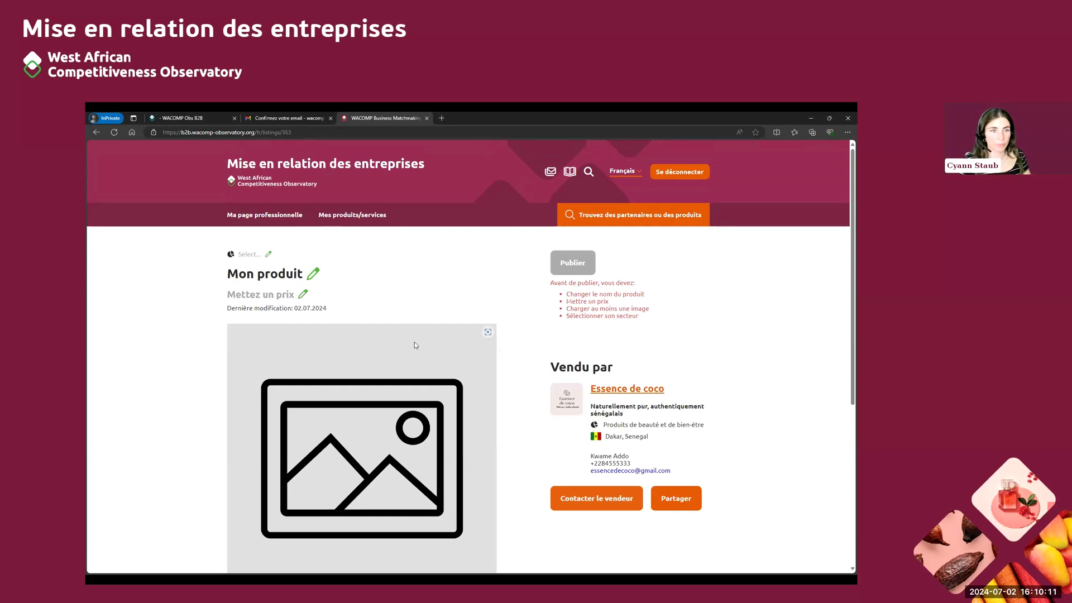
{"action": "left_click", "coordinate": [269, 256]}
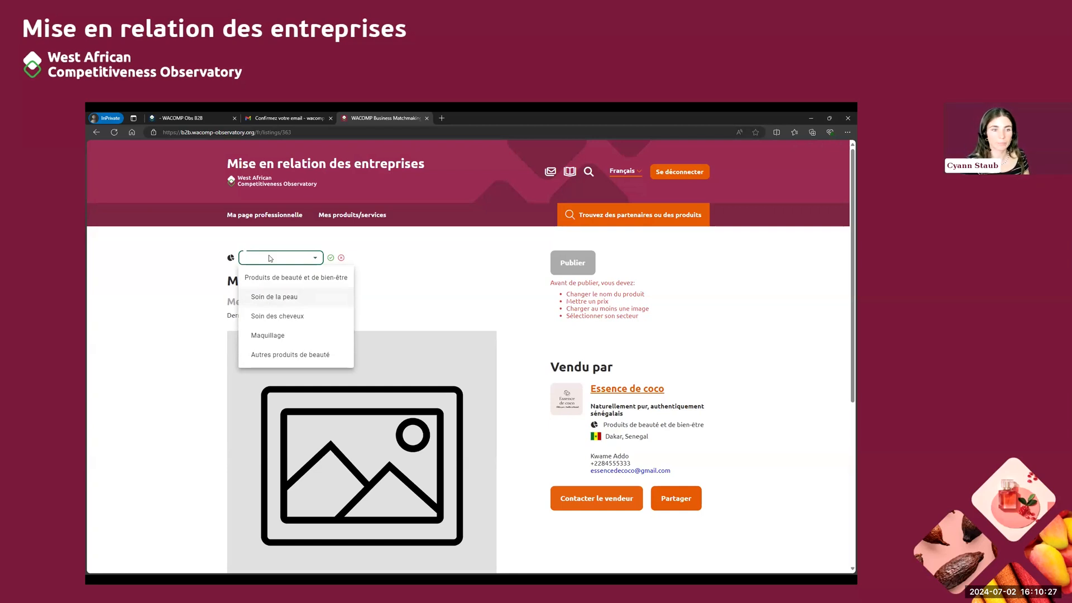
{"action": "left_click", "coordinate": [311, 354]}
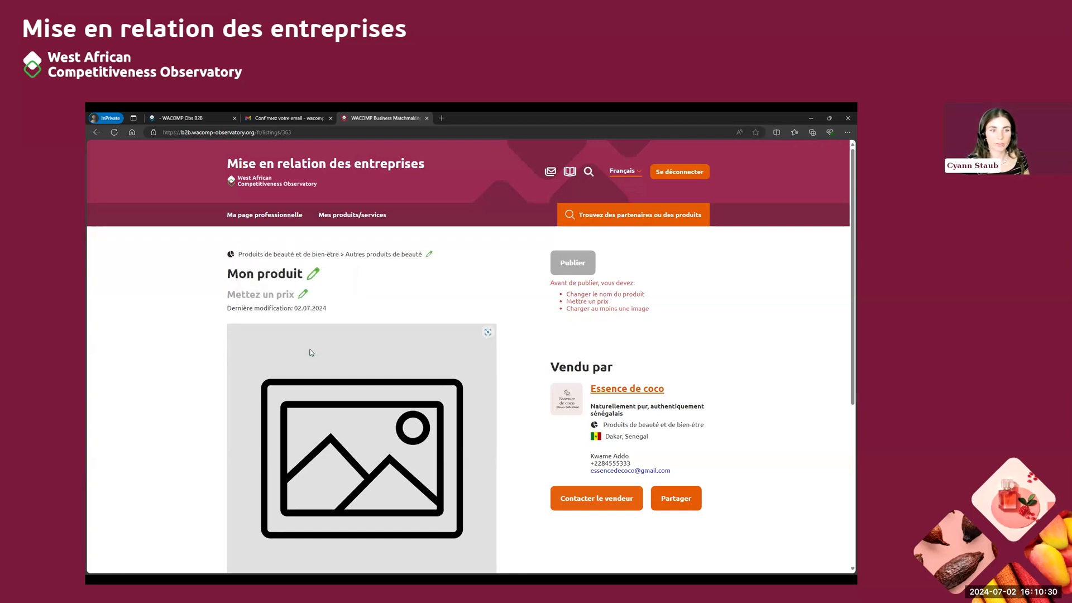
Rename the product listing from its placeholder title to Huile de coco and save the title
{"action": "left_click", "coordinate": [314, 275]}
{"action": "left_click_drag", "start_coordinate": [276, 276], "coordinate": [214, 279]}
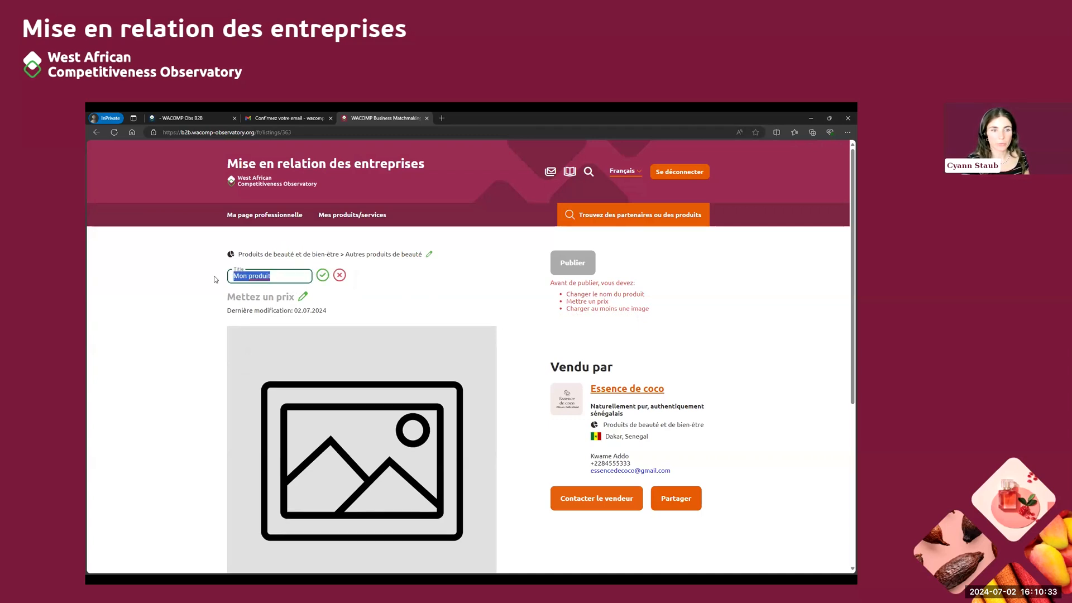
{"action": "key", "text": "BackSpace"}
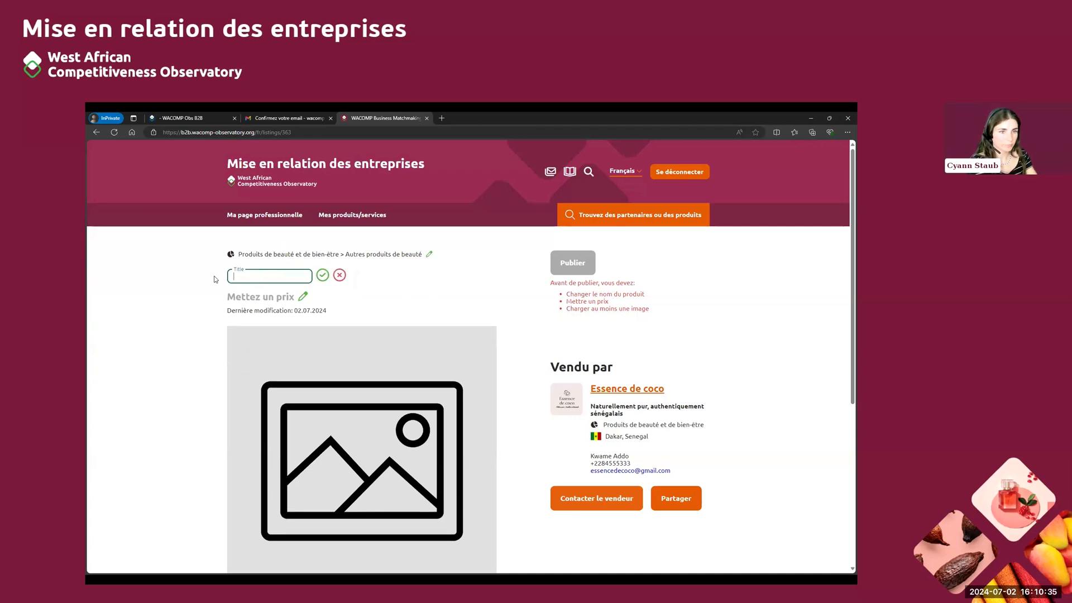
{"action": "type", "text": "Huli"}
{"action": "key", "text": "BackSpace"}
{"action": "type", "text": "ile de coco"}
{"action": "left_click", "coordinate": [322, 274]}
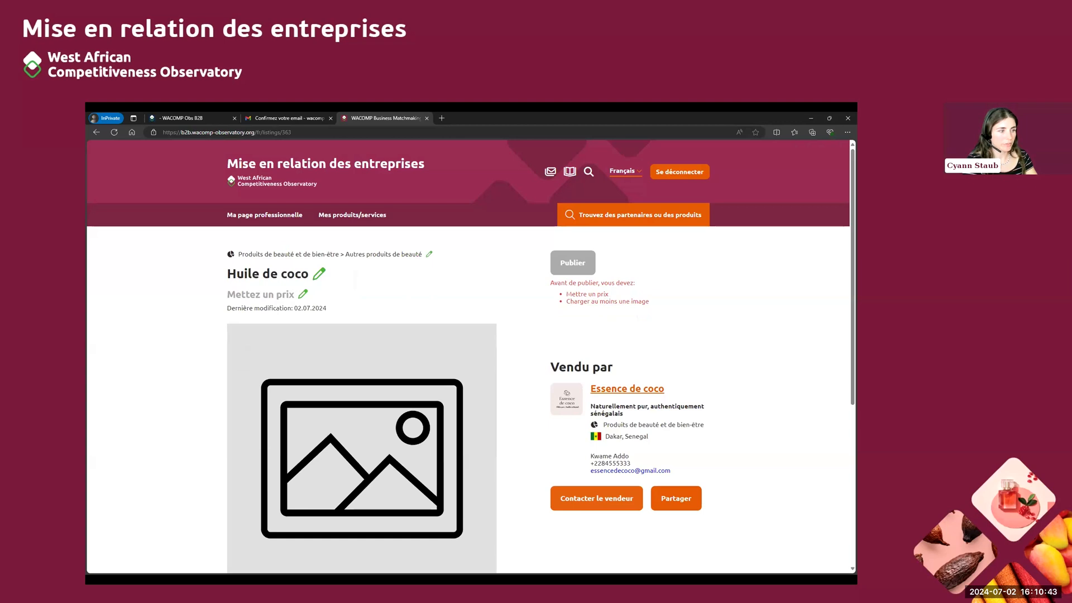
Set the product's price to 20000 XOF per Litre and save it
{"action": "left_click", "coordinate": [302, 294]}
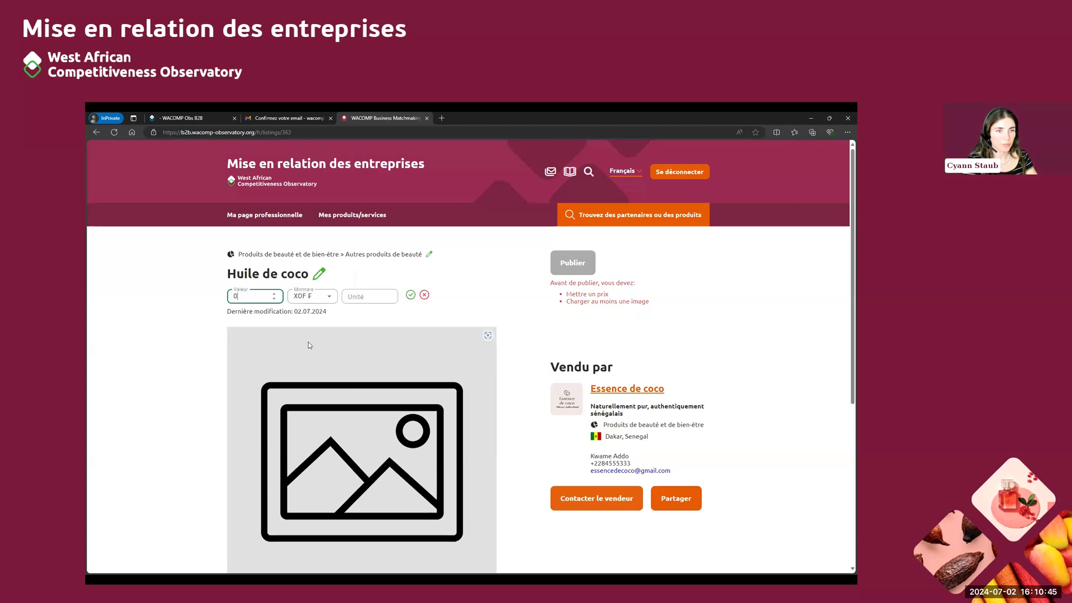
{"action": "key", "text": "BackSpace"}
{"action": "type", "text": "20000"}
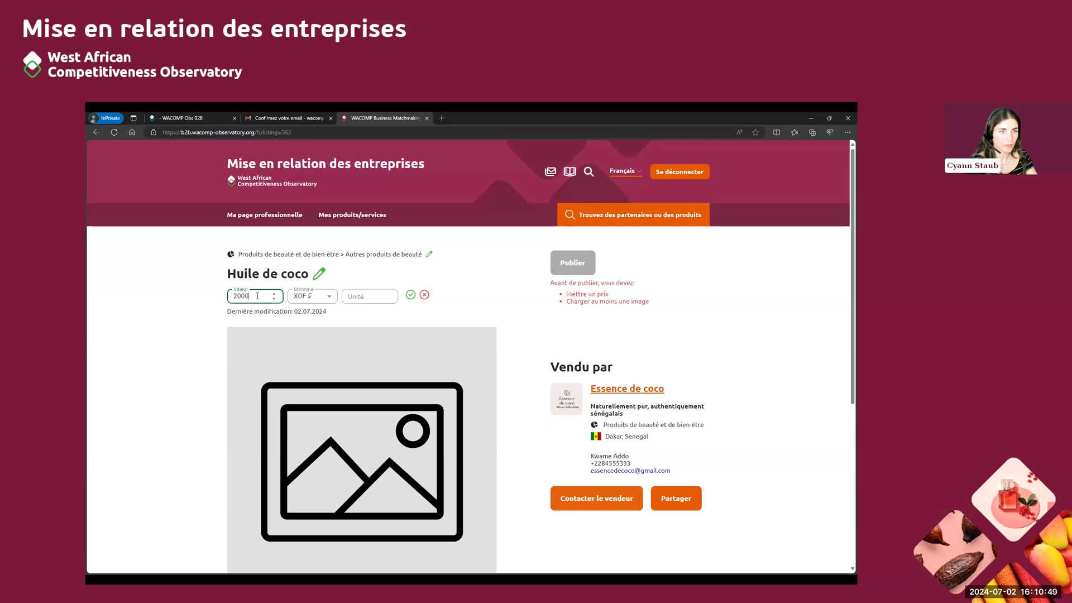
{"action": "left_click", "coordinate": [312, 296]}
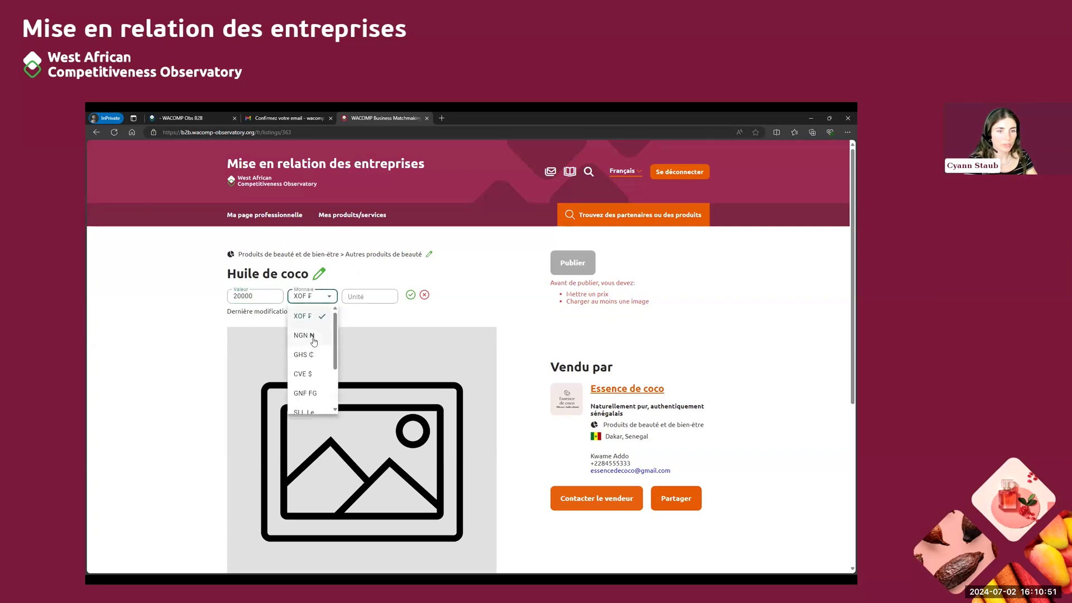
{"action": "scroll", "coordinate": [307, 379], "scroll_direction": "down", "scroll_amount": 3}
{"action": "scroll", "coordinate": [307, 387], "scroll_direction": "down", "scroll_amount": 2}
{"action": "scroll", "coordinate": [313, 391], "scroll_direction": "up", "scroll_amount": 5}
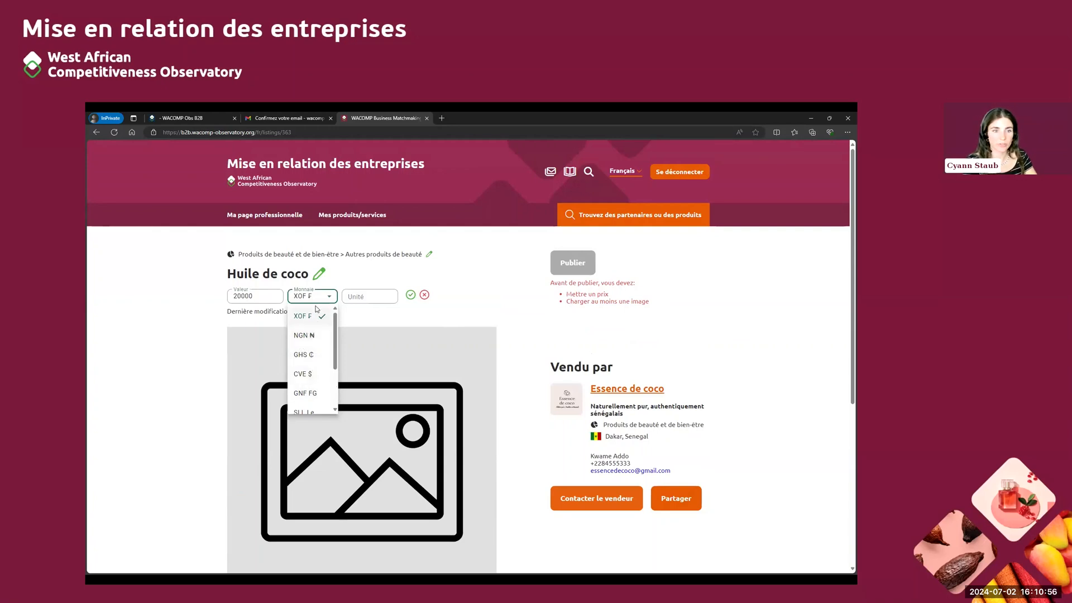
{"action": "left_click", "coordinate": [372, 296]}
{"action": "left_click", "coordinate": [372, 296]}
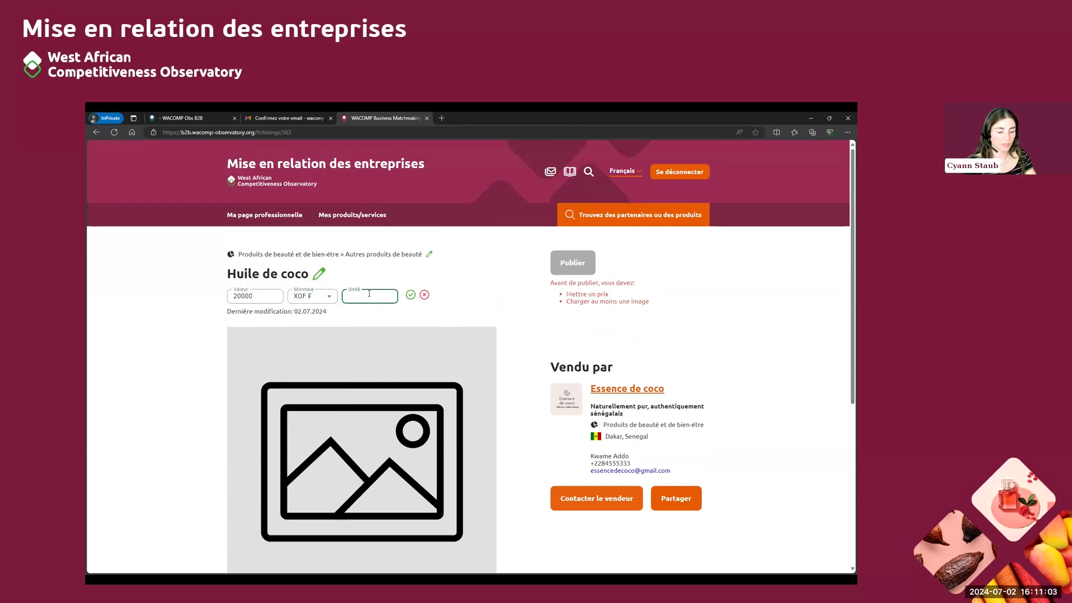
{"action": "type", "text": "Litre"}
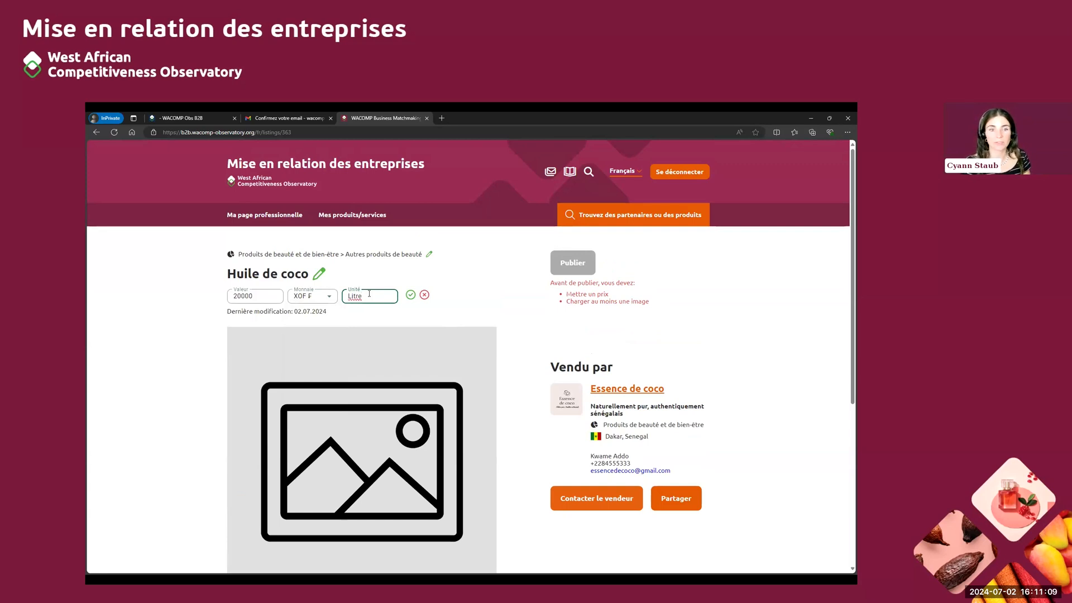
{"action": "left_click", "coordinate": [411, 296]}
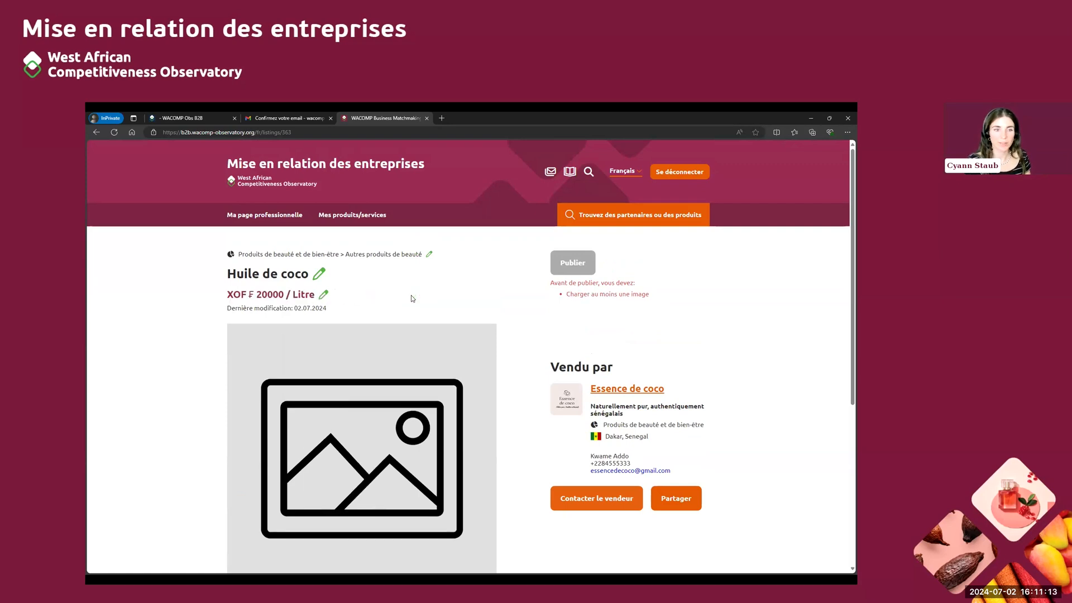
Replace the listing's placeholder picture with Product_final.png from the Assets for B2B launch folder, adjust its crop and save it
{"action": "scroll", "coordinate": [412, 299], "scroll_direction": "down", "scroll_amount": 1}
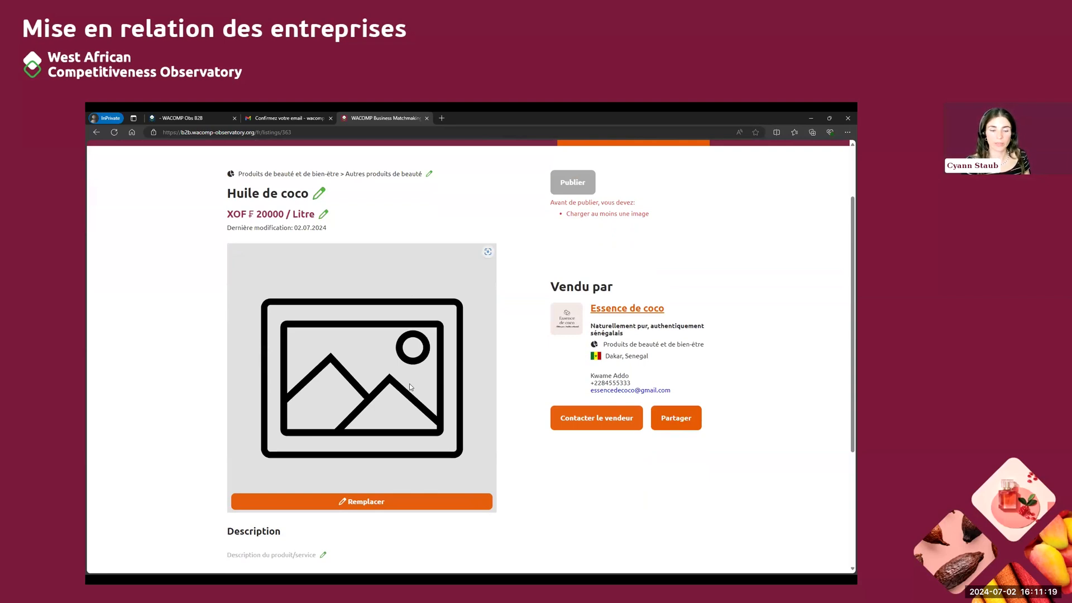
{"action": "left_click", "coordinate": [360, 502]}
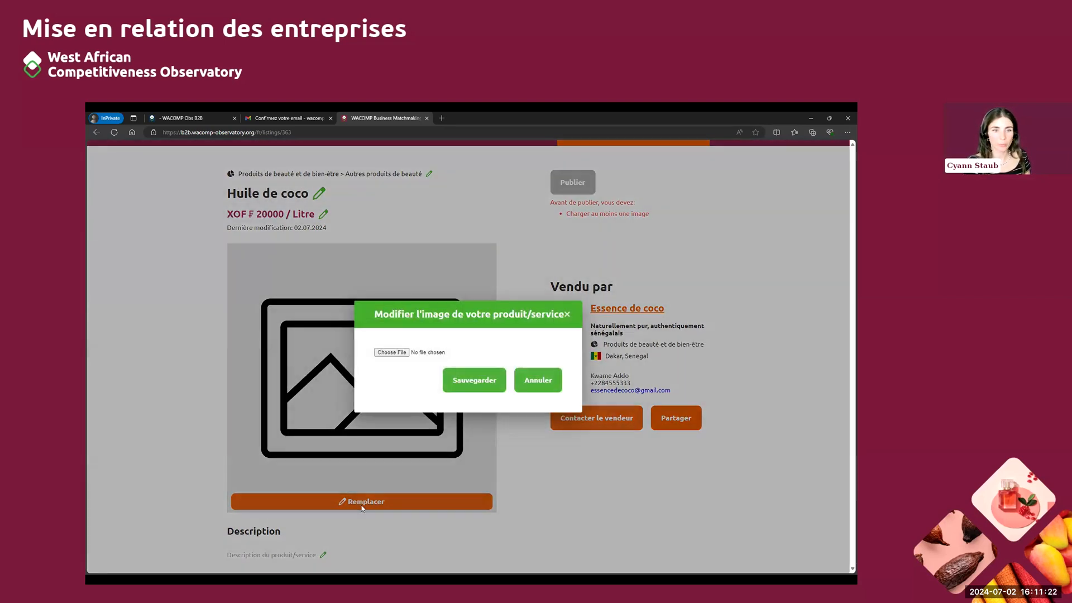
{"action": "left_click", "coordinate": [392, 352]}
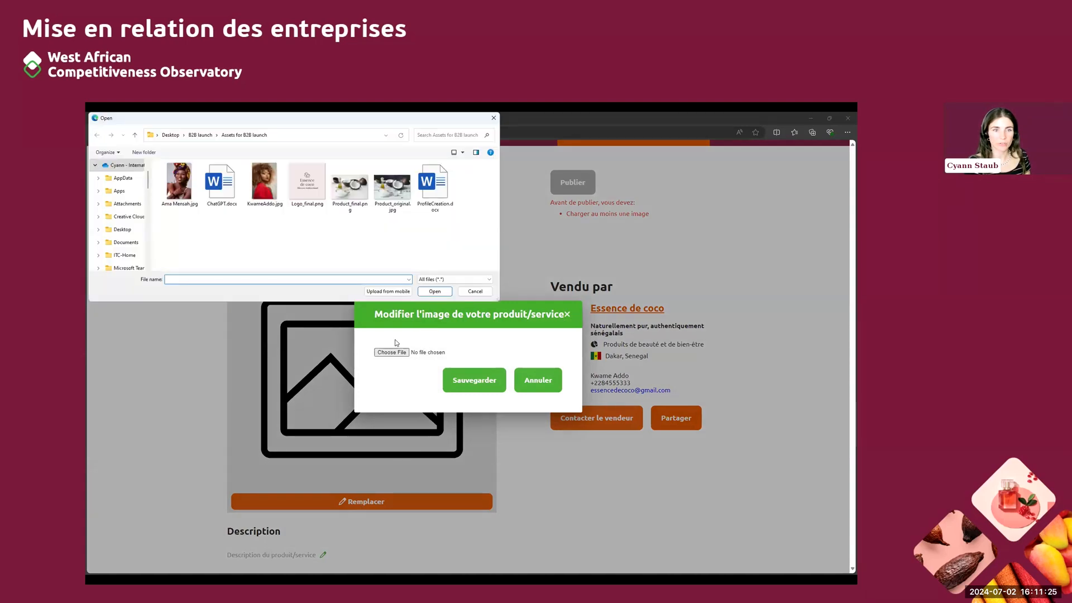
{"action": "left_click", "coordinate": [350, 185]}
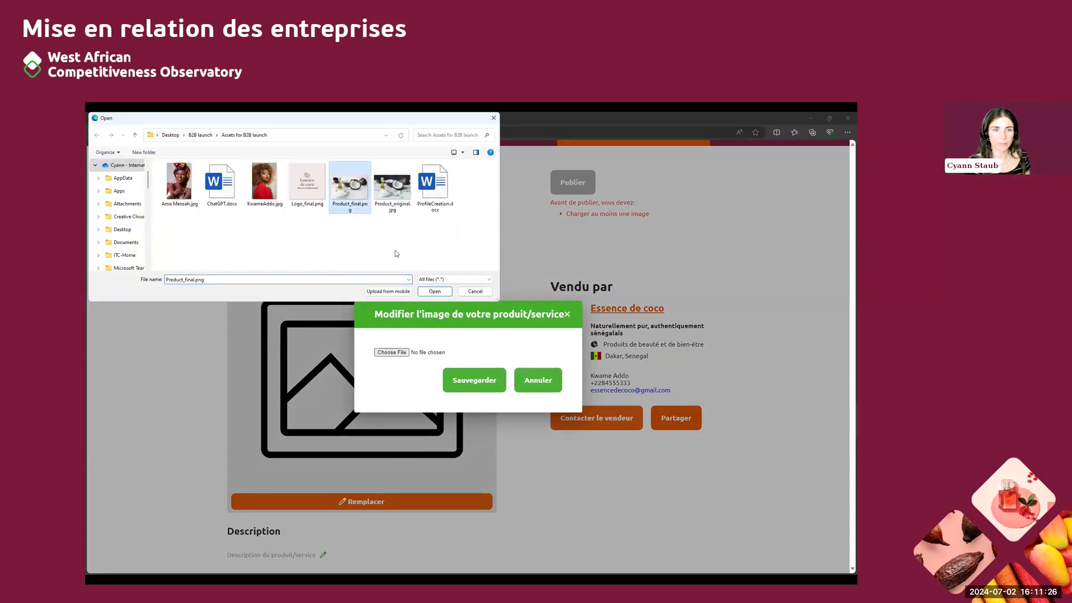
{"action": "left_click", "coordinate": [435, 292]}
{"action": "left_click_drag", "start_coordinate": [457, 386], "coordinate": [409, 385]}
{"action": "left_click", "coordinate": [534, 458]}
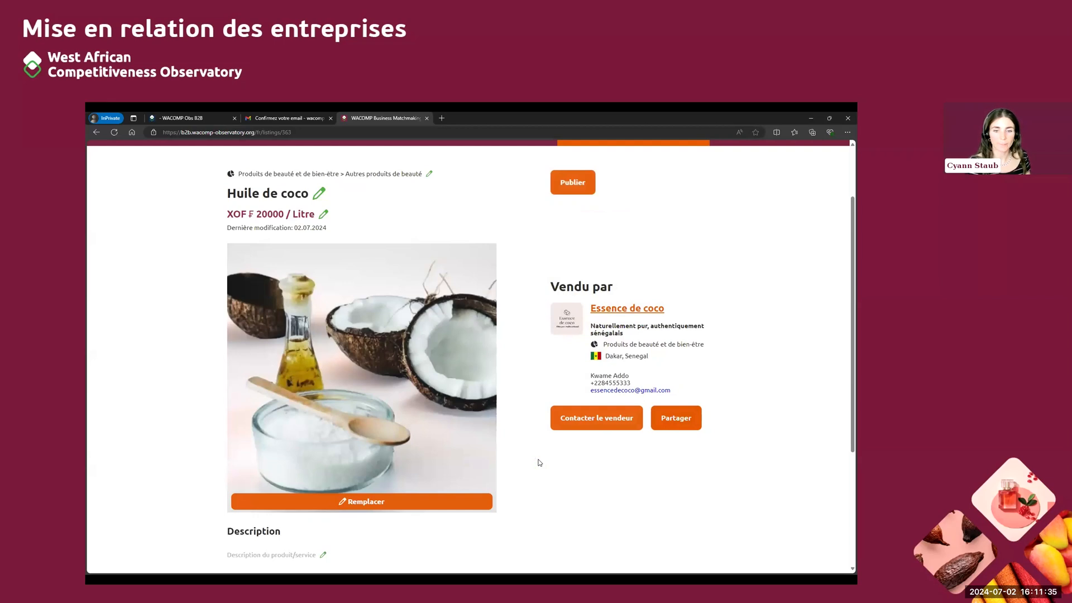
{"action": "scroll", "coordinate": [534, 452], "scroll_direction": "down", "scroll_amount": 3}
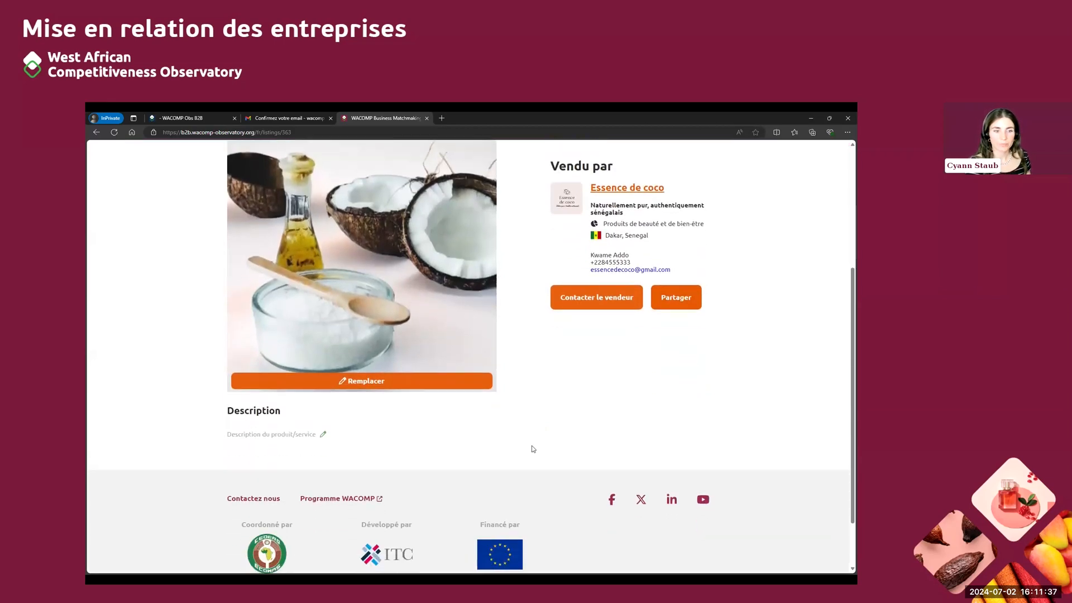